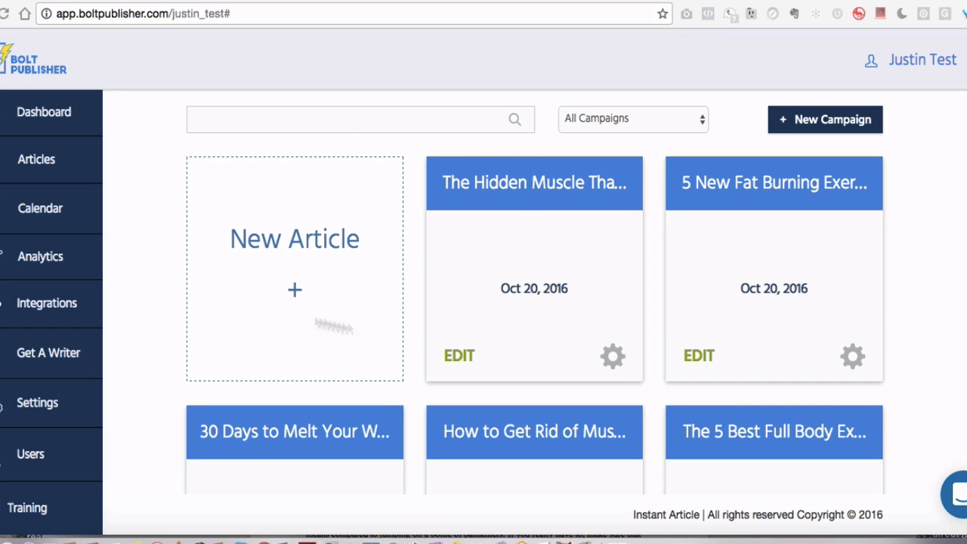
Open the user settings page and clear the chat message popup
scroll(174, 214, down, 2)
scroll(174, 213, up, 1)
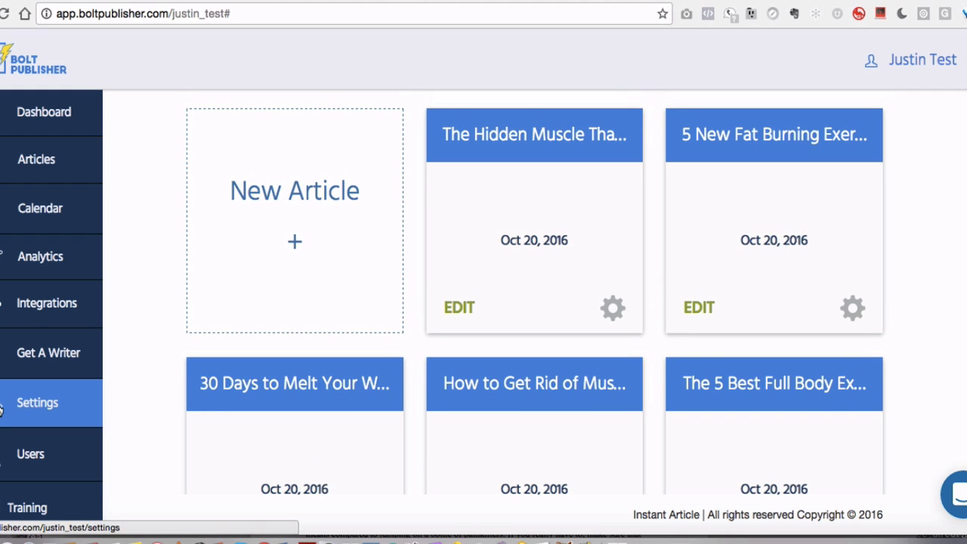
click(2, 408)
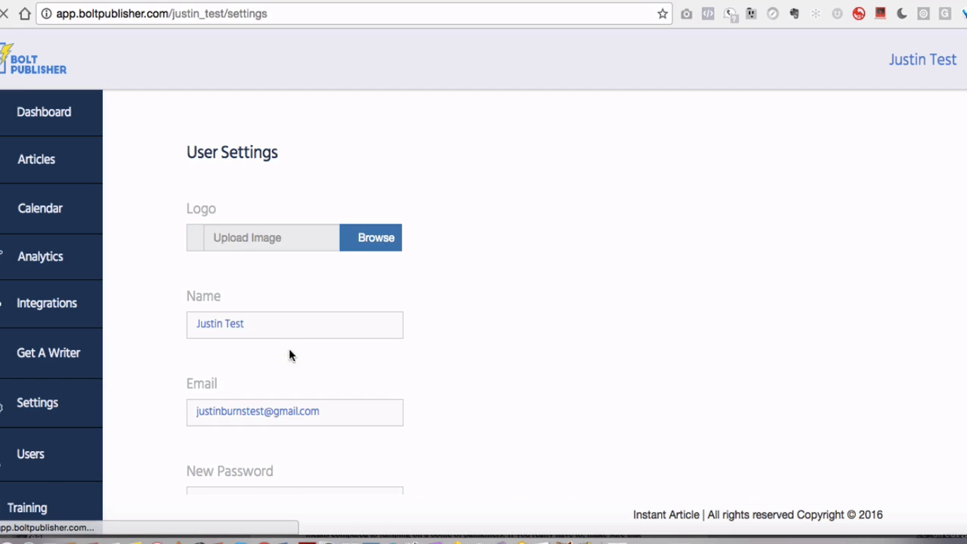
scroll(319, 284, down, 3)
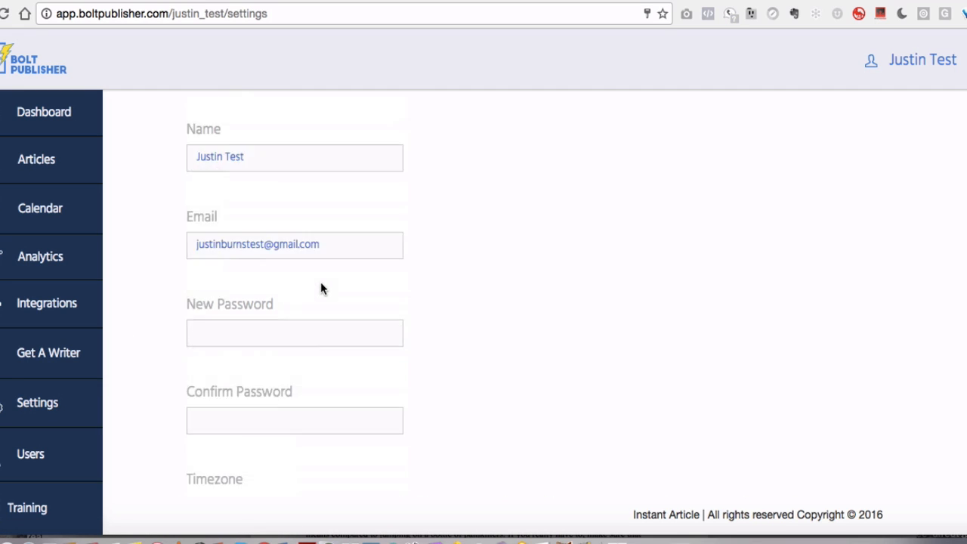
scroll(320, 283, up, 3)
scroll(321, 283, down, 4)
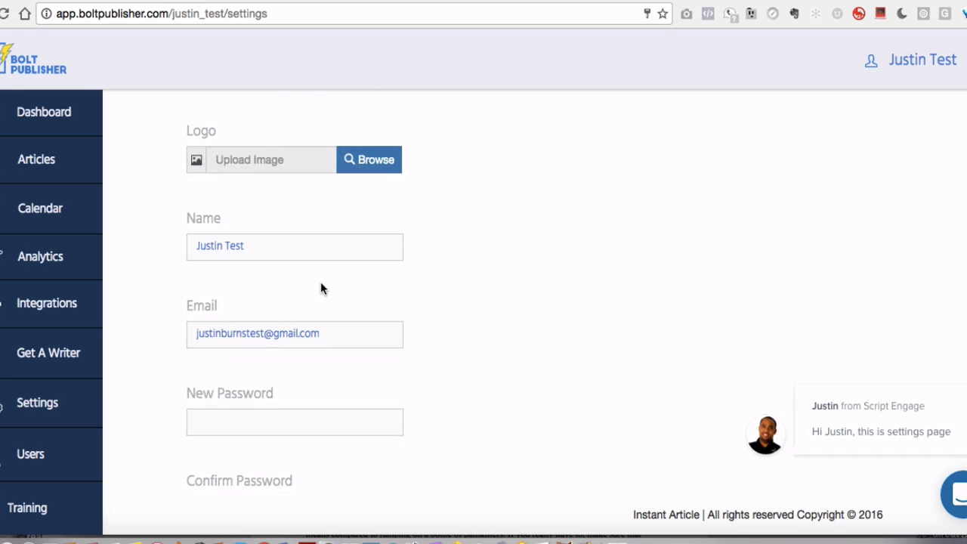
mouse_move(962, 394)
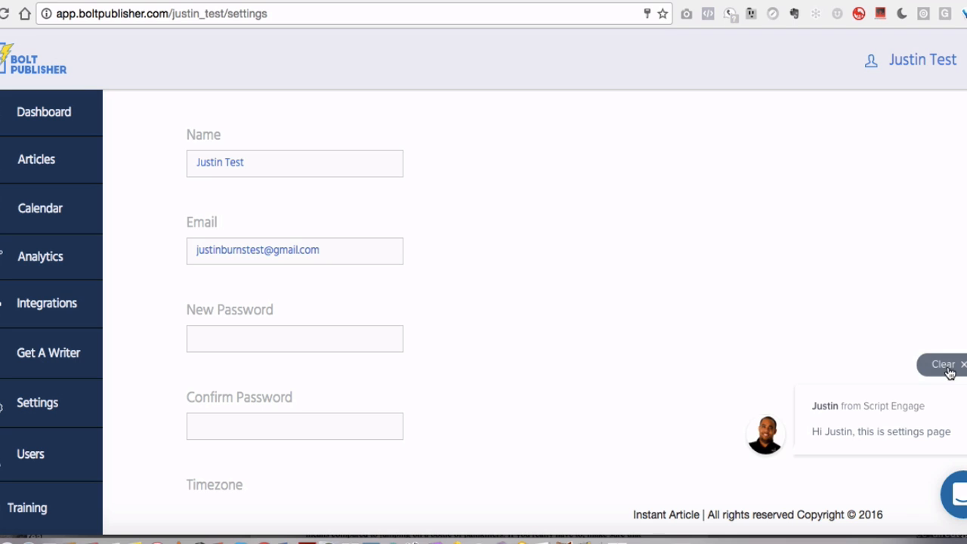
click(950, 368)
scroll(274, 259, down, 3)
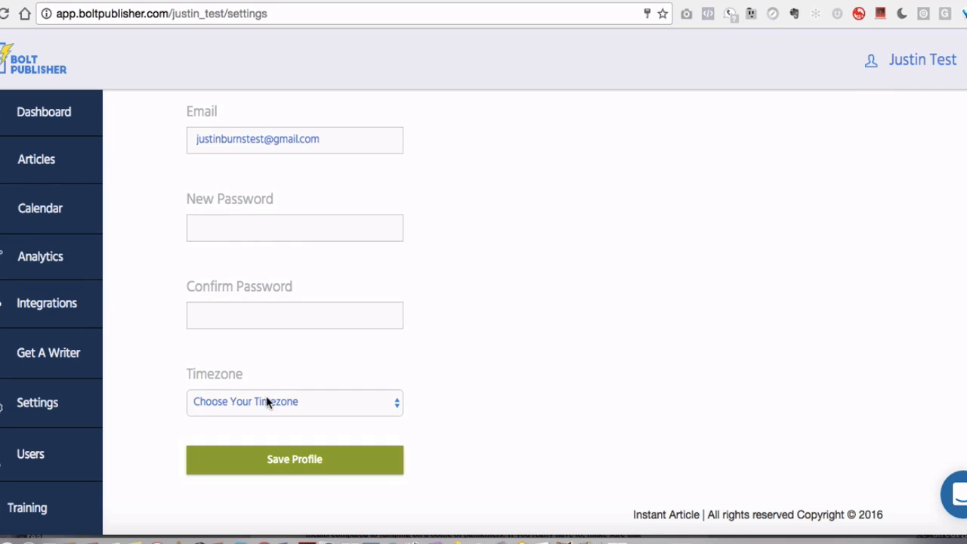
Set the timezone to UTC/GMT -05:00 - America/Chicago
click(266, 400)
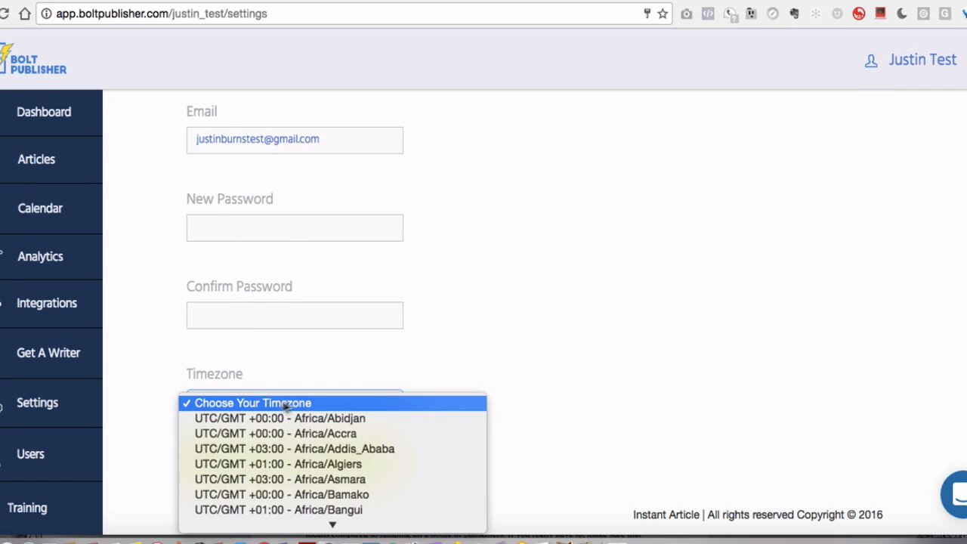
scroll(346, 431, down, 5)
scroll(345, 438, down, 10)
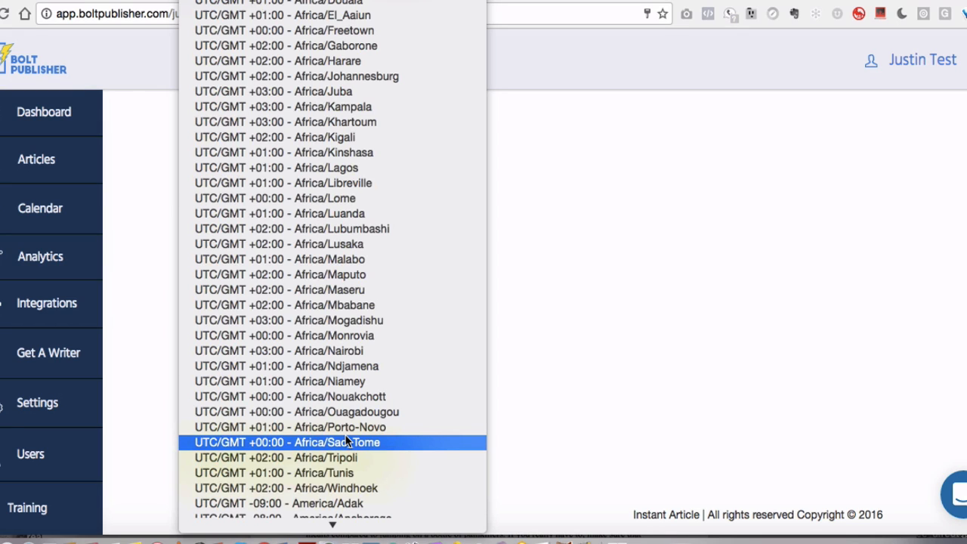
scroll(346, 339, down, 10)
scroll(346, 332, down, 7)
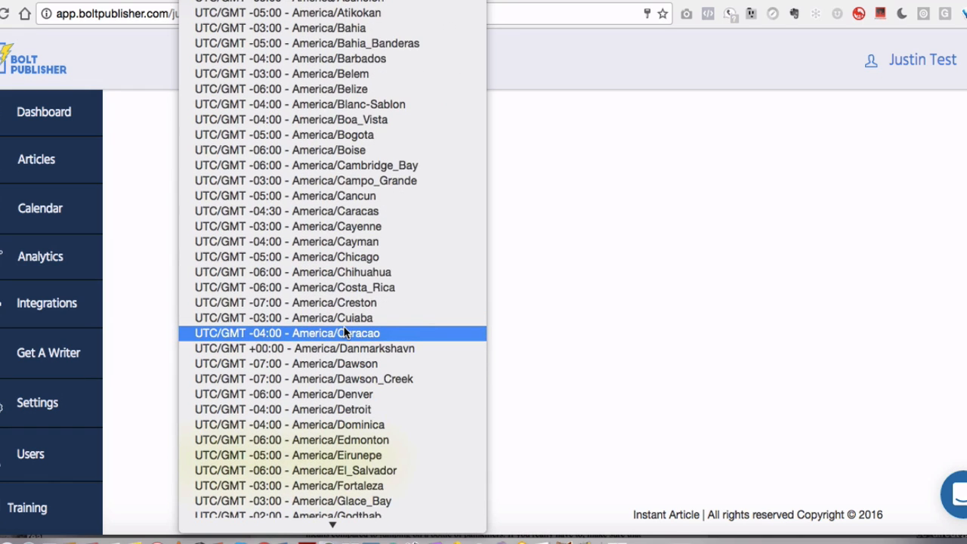
click(345, 257)
Save the profile settings
scroll(269, 294, up, 2)
scroll(266, 216, up, 2)
scroll(266, 209, down, 3)
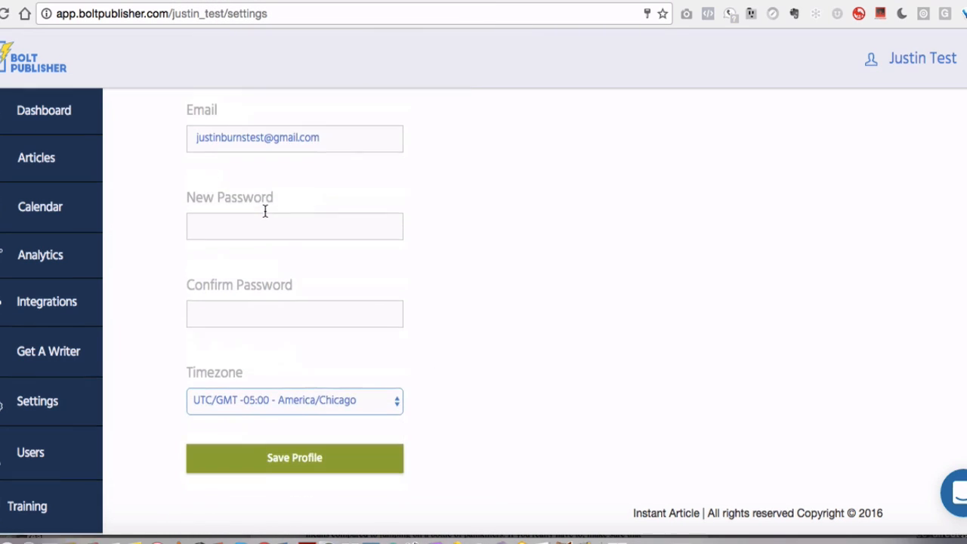
scroll(255, 259, up, 5)
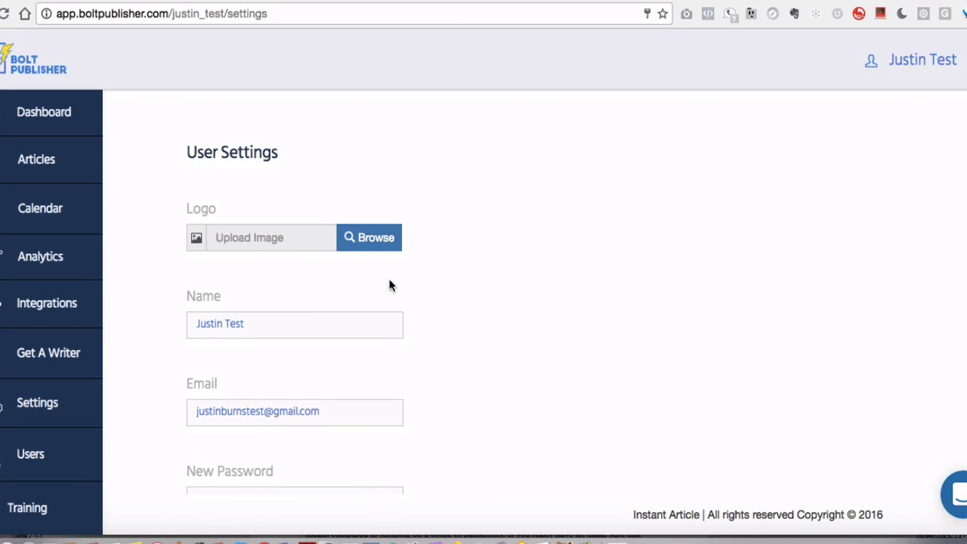
scroll(390, 284, down, 3)
scroll(390, 284, down, 2)
click(276, 464)
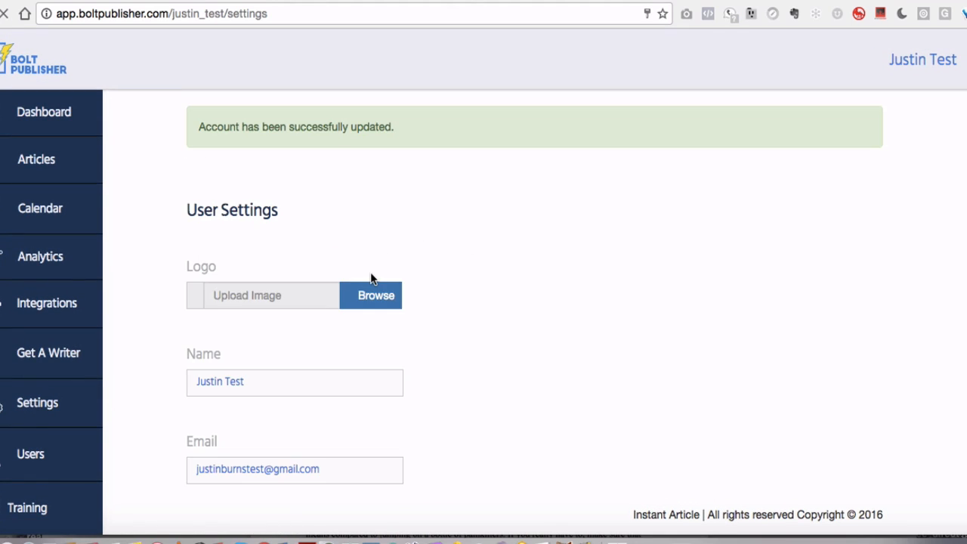
Visit the Integrations page and return to the Dashboard
scroll(370, 280, down, 5)
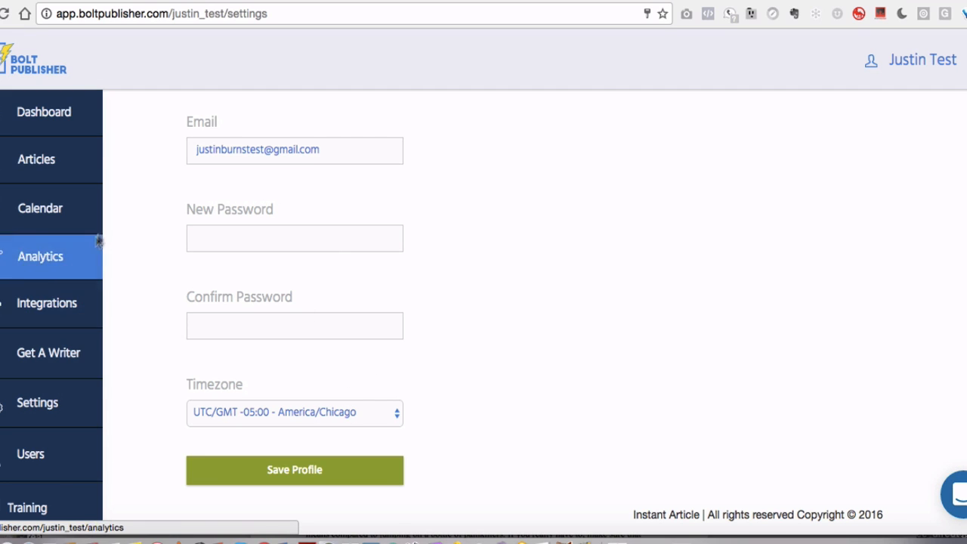
click(18, 302)
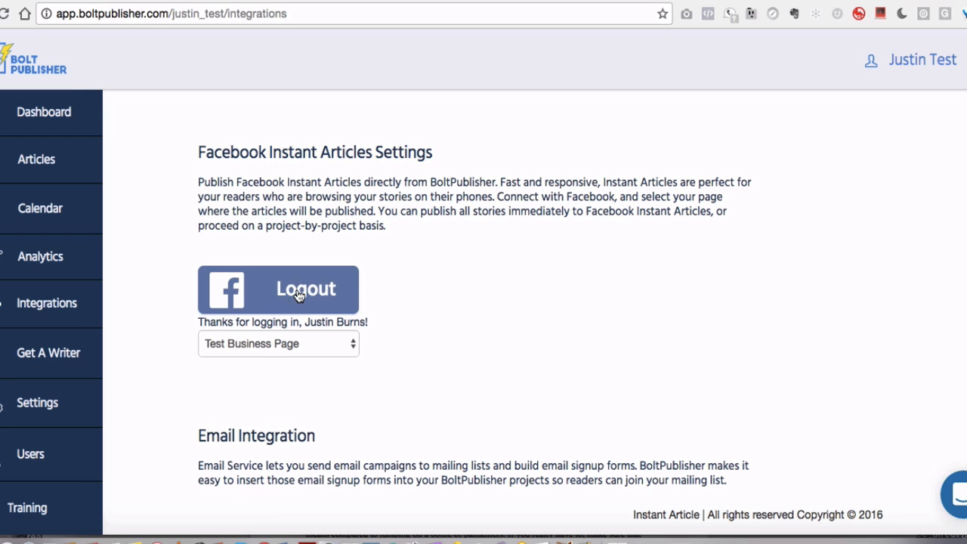
click(41, 115)
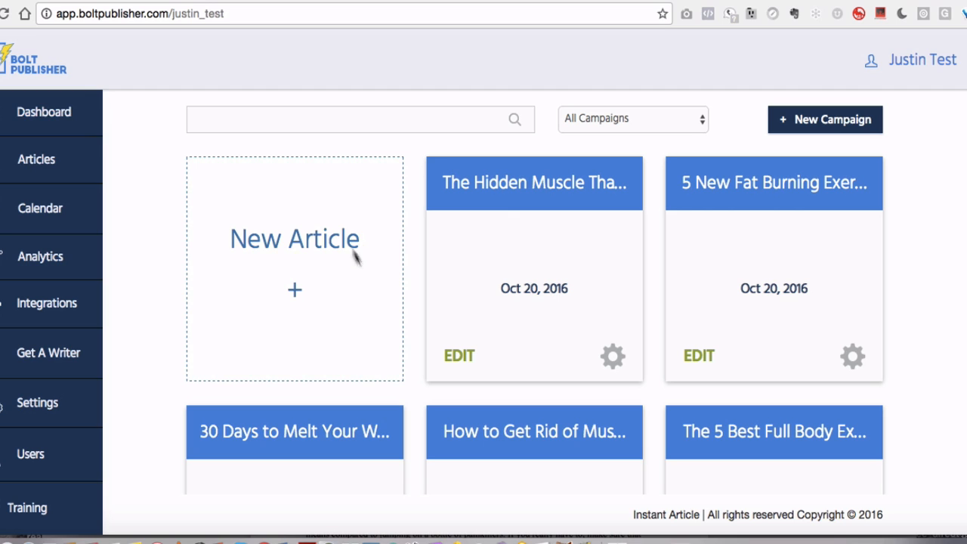
Open the article 'The Hidden Muscle That Will Get You a Six Pack' for editing and review its fields
scroll(390, 209, down, 1)
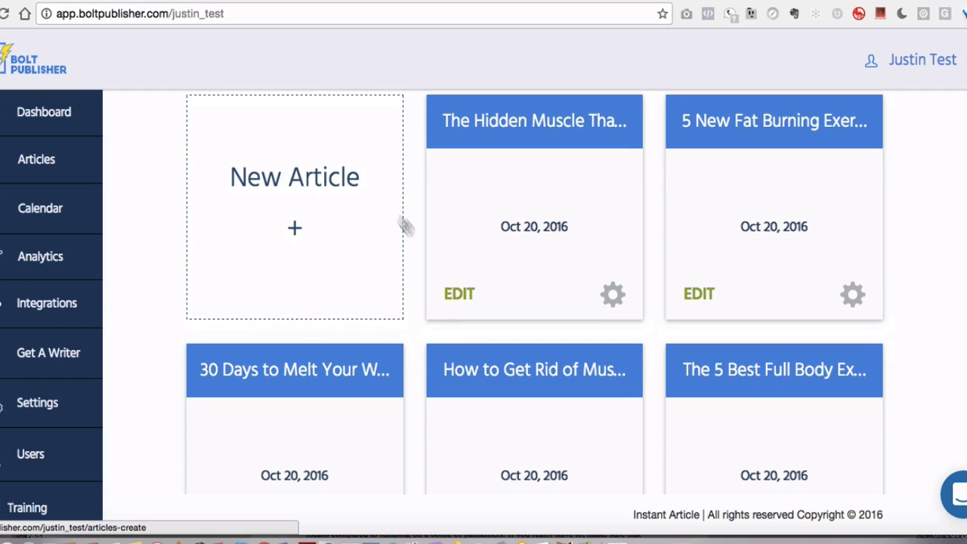
click(456, 292)
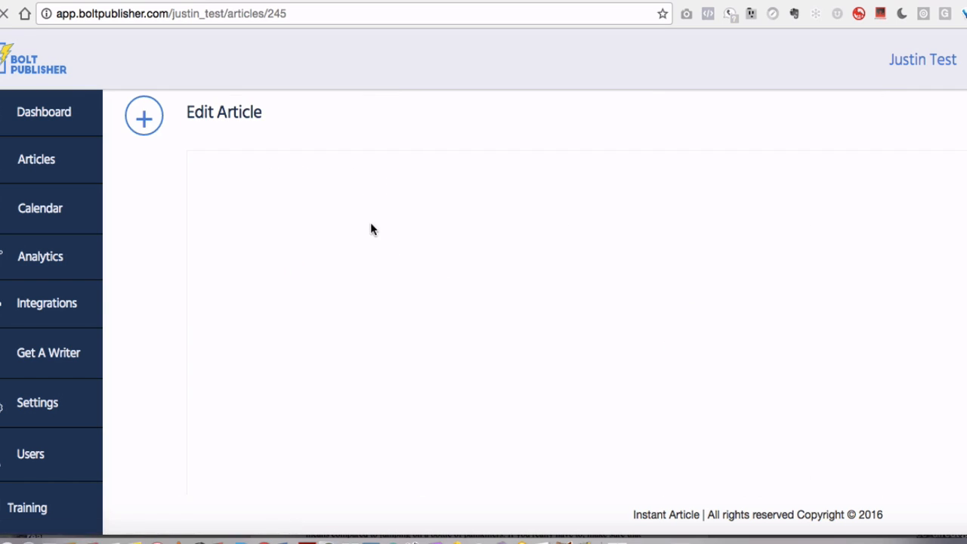
scroll(314, 221, down, 6)
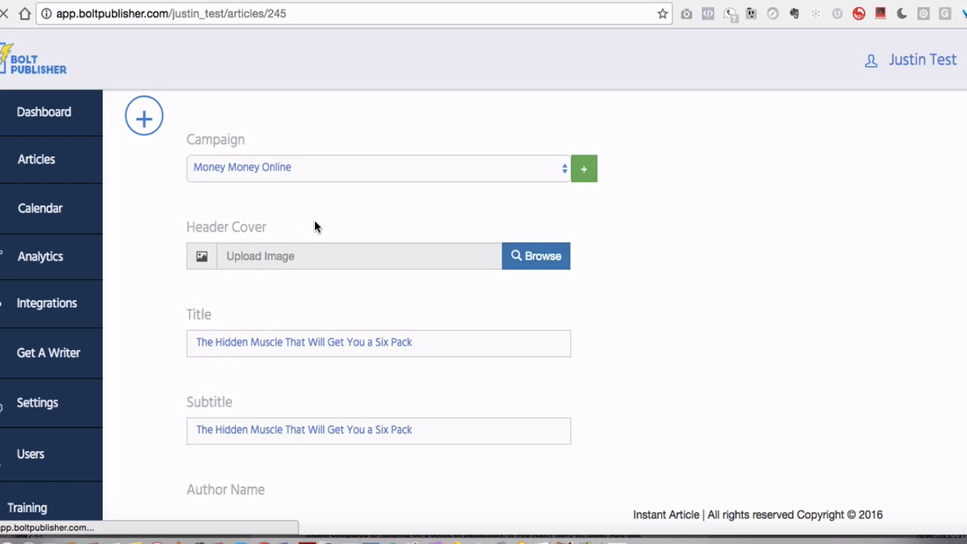
scroll(314, 226, up, 1)
scroll(315, 225, down, 1)
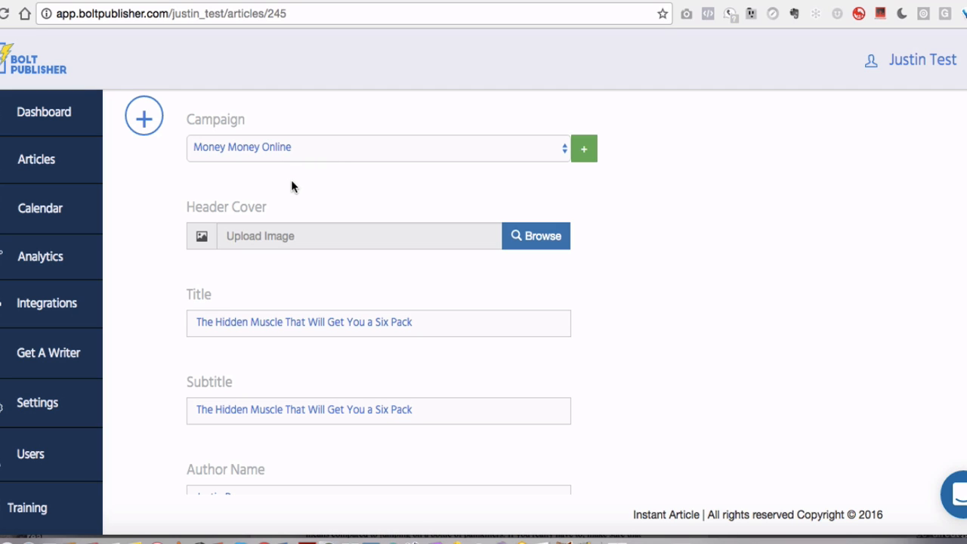
scroll(293, 186, down, 1)
scroll(290, 181, down, 2)
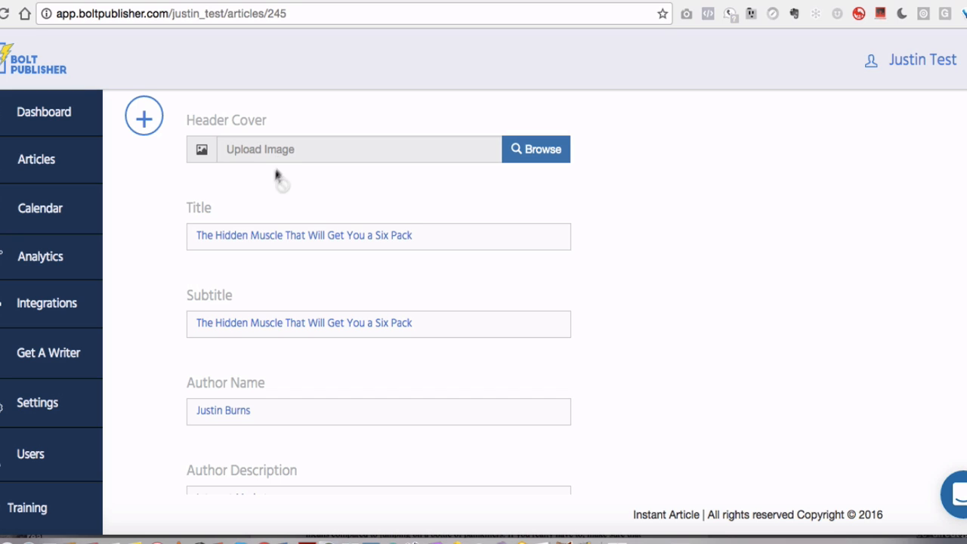
scroll(258, 179, down, 1)
scroll(258, 179, up, 1)
scroll(256, 179, up, 1)
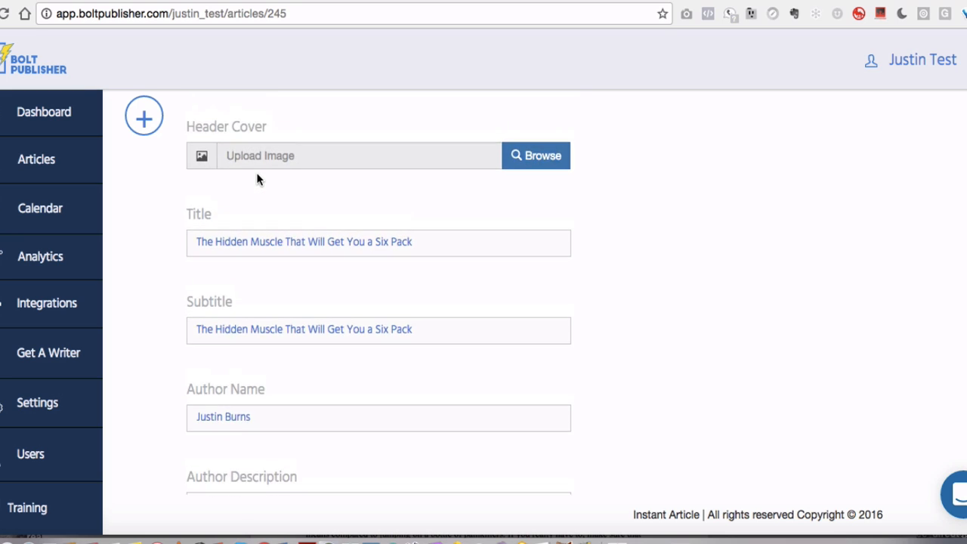
scroll(257, 179, down, 2)
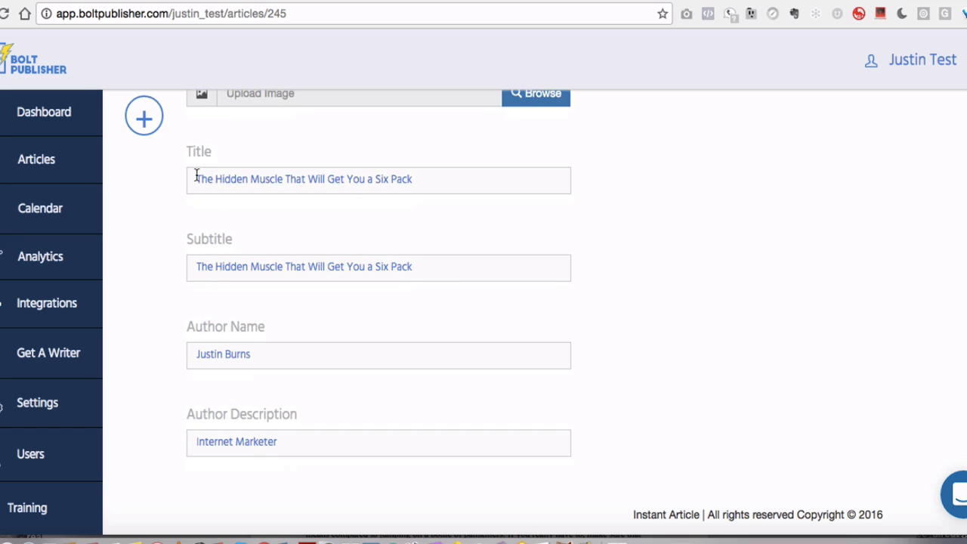
Set the subtitle to 'The Hidden Muscle That Will Get You a Six Pack Article'
drag(198, 179, 438, 179)
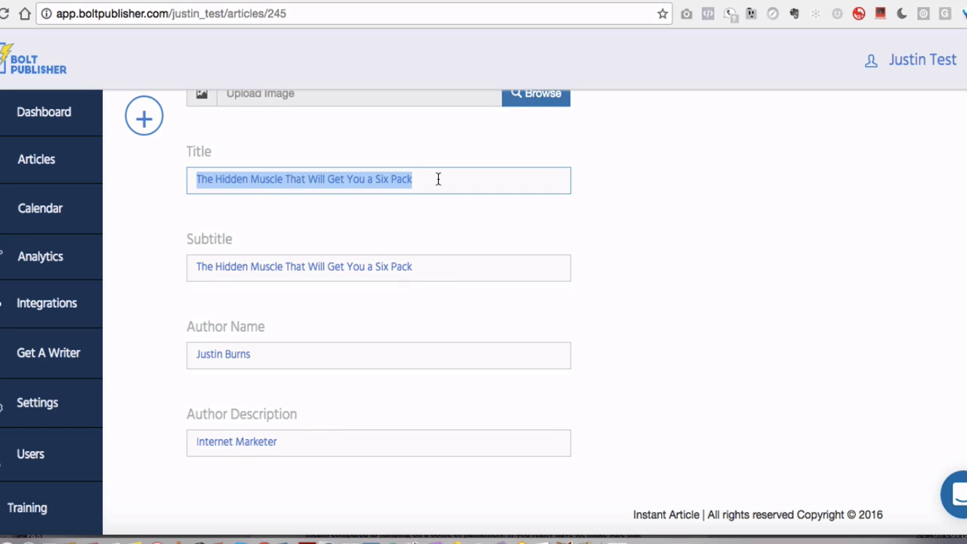
click(252, 163)
scroll(244, 218, down, 2)
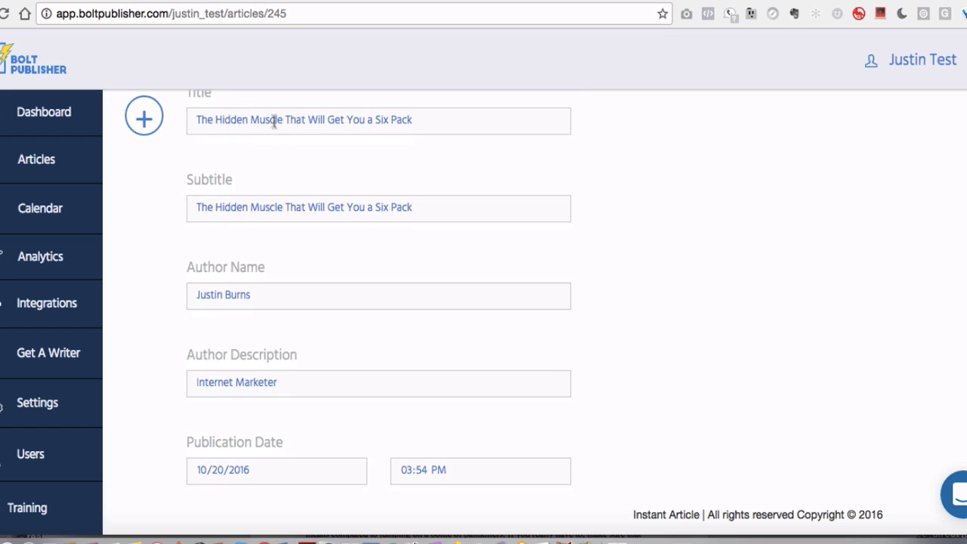
triple_click(266, 206)
click(355, 200)
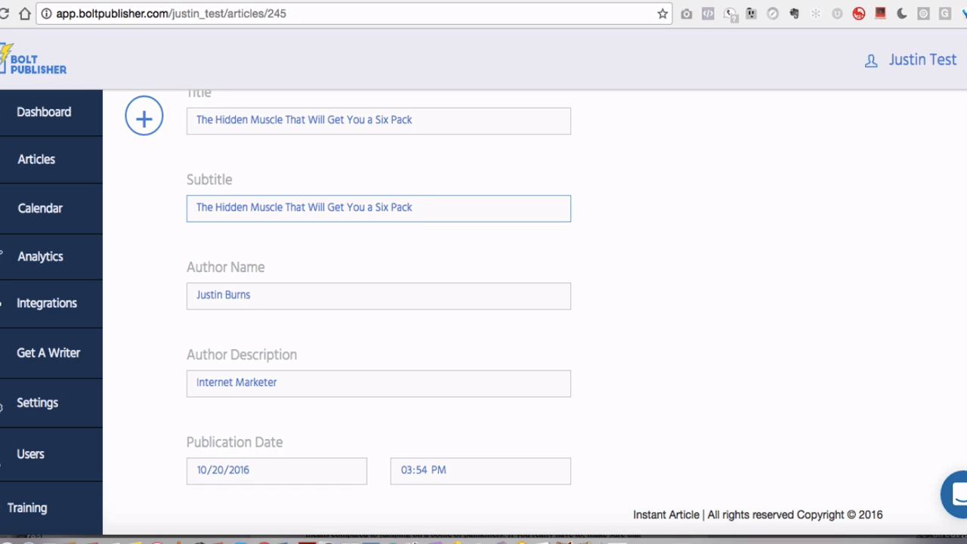
text(Training)
key(BackSpace)
key(BackSpace)
key(BackSpace)
key(BackSpace)
key(BackSpace)
key(BackSpace)
key(BackSpace)
key(BackSpace)
key(BackSpace)
text(Article)
Pick October 20, 2016 as the publication date in the date picker
scroll(291, 241, down, 2)
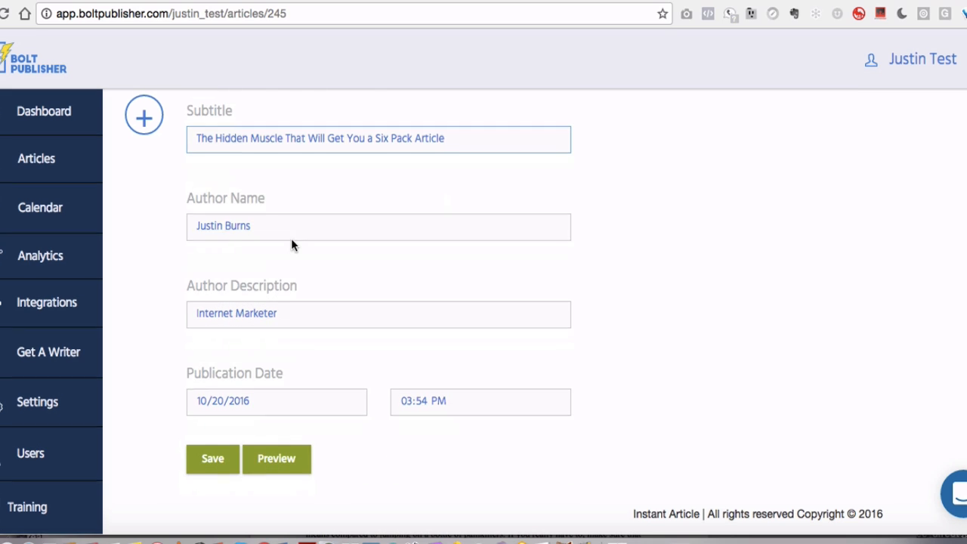
double_click(222, 202)
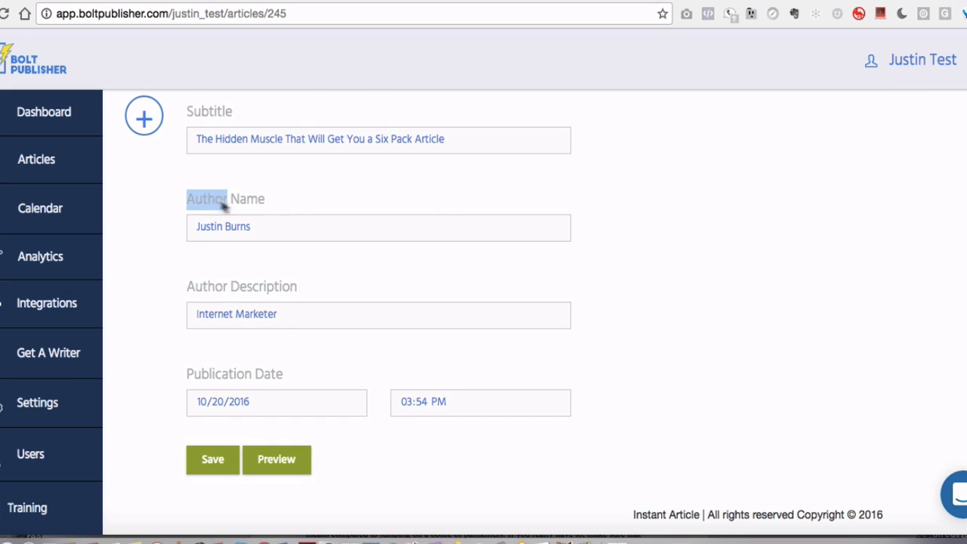
triple_click(250, 225)
click(331, 194)
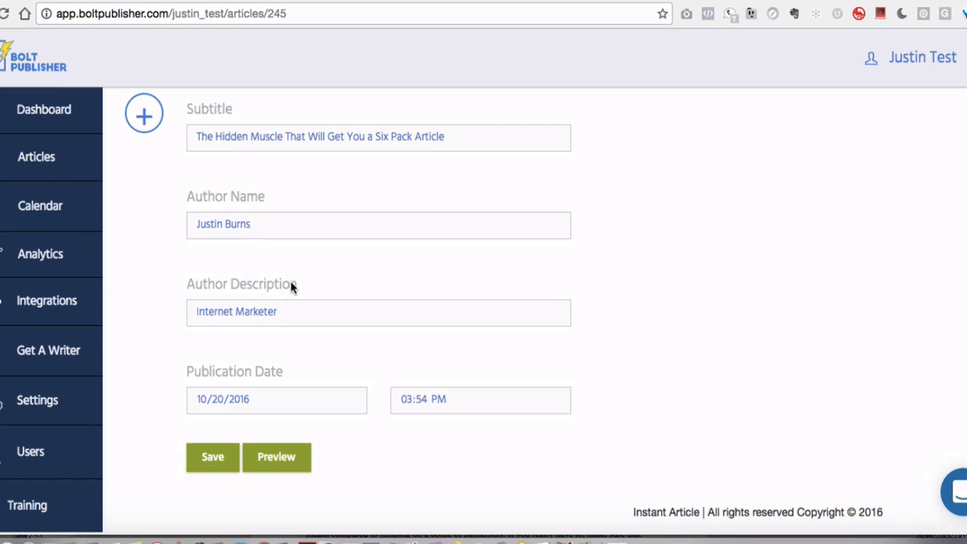
double_click(217, 295)
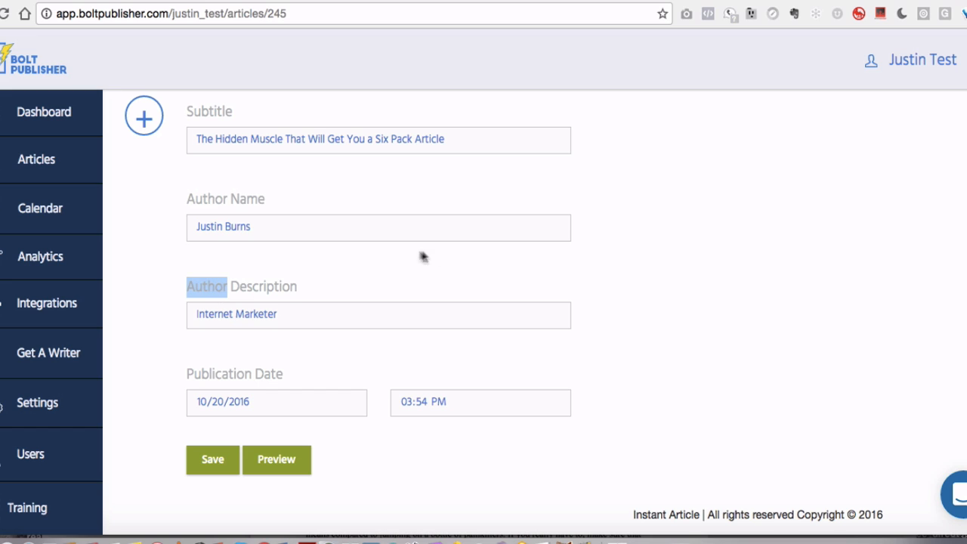
click(291, 355)
click(349, 405)
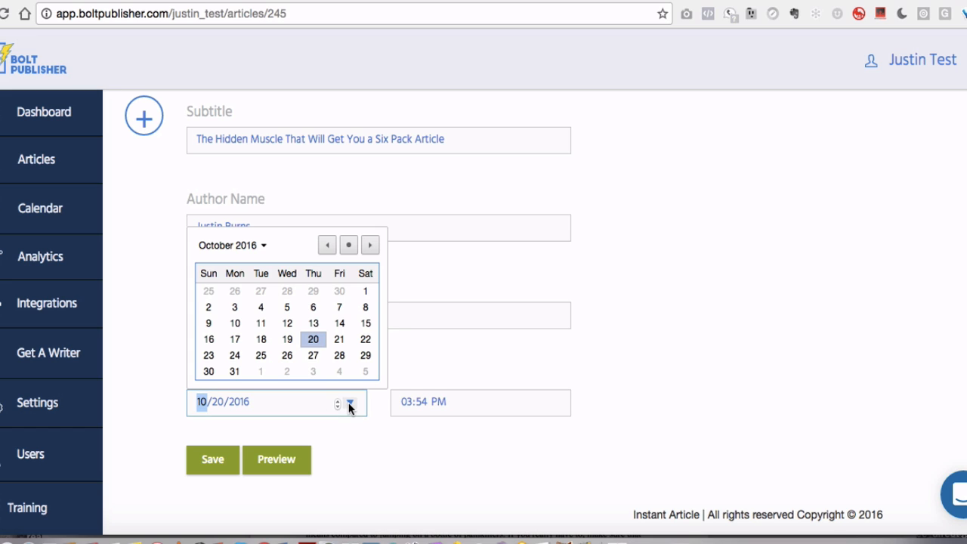
click(313, 339)
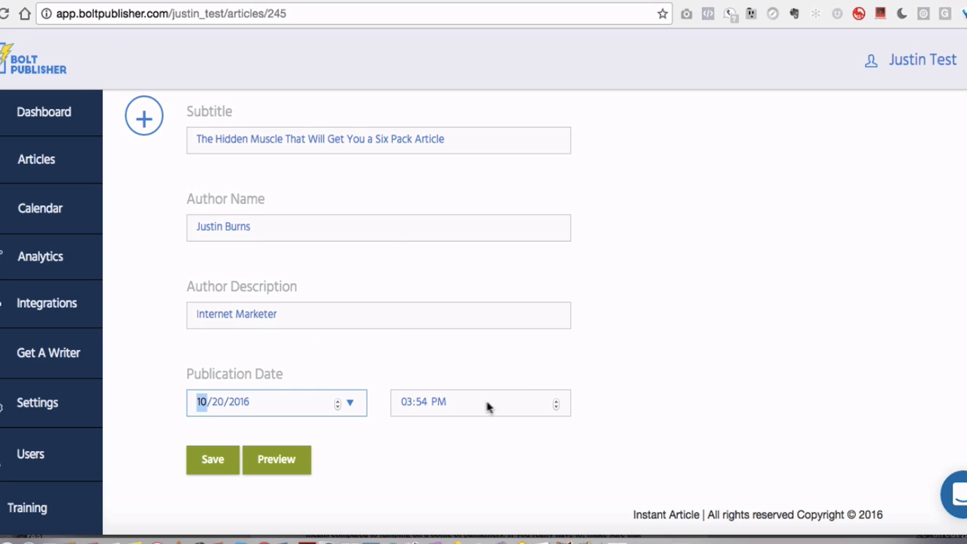
Set the publication time to 04:55 PM and save the article
click(457, 349)
click(404, 402)
text(04:)
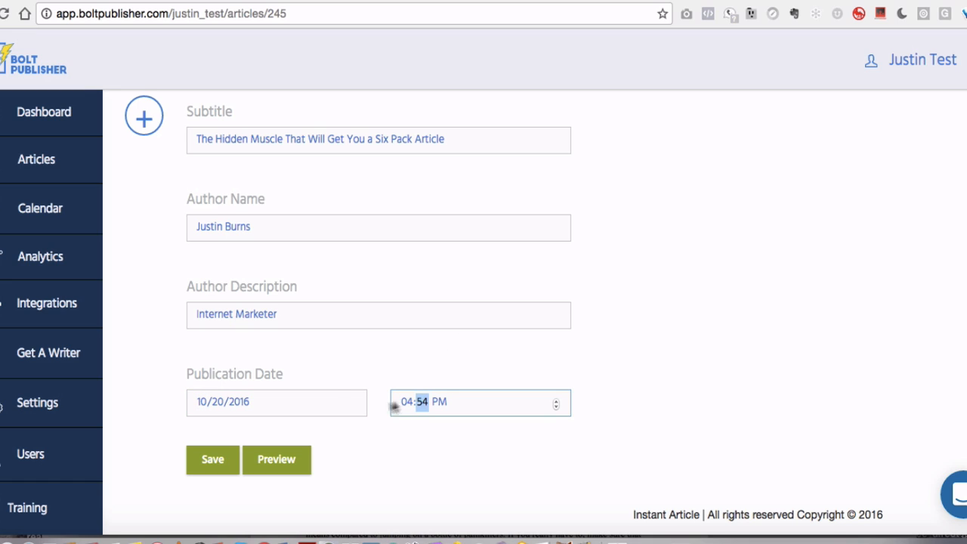
text(55)
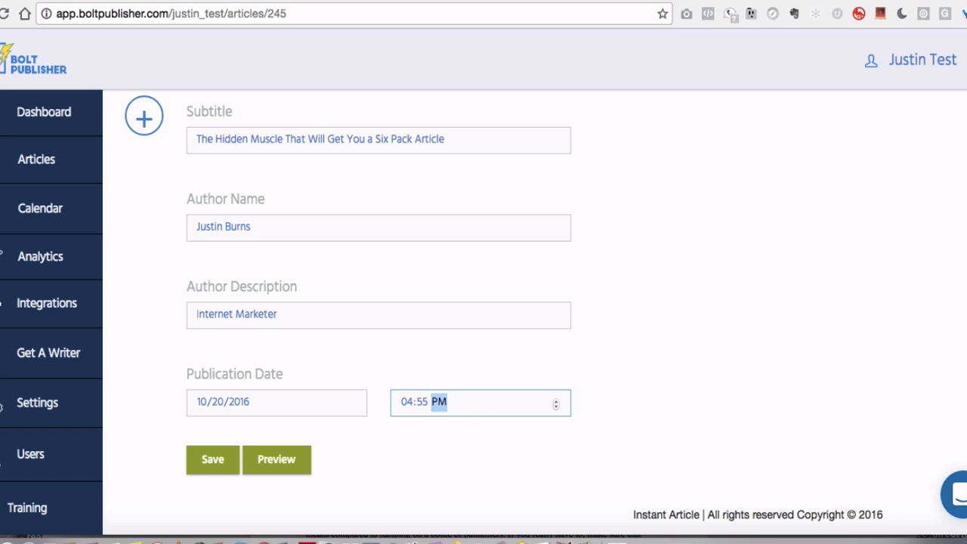
click(493, 375)
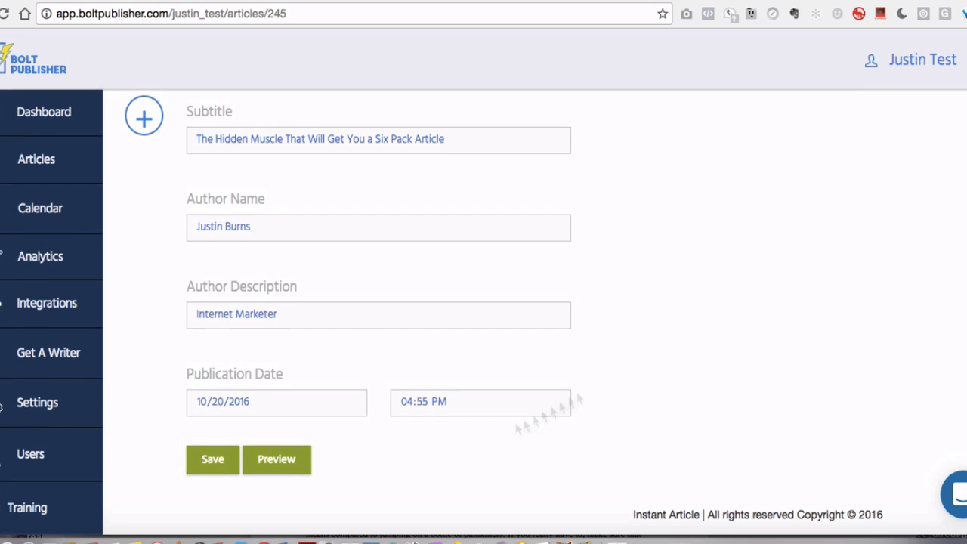
click(296, 463)
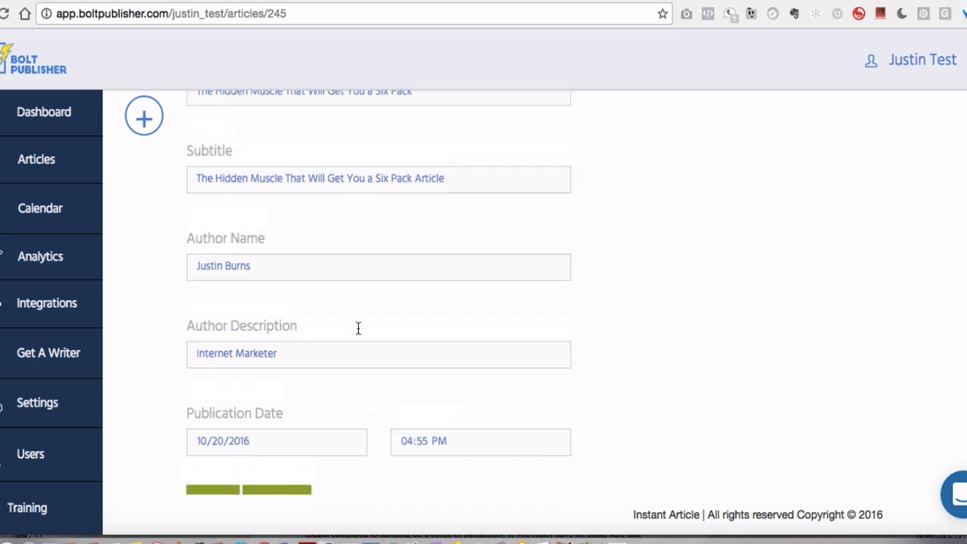
Make the word 'nailing' in the article's opening sentence bold using the text formatting panel
scroll(358, 327, down, 1)
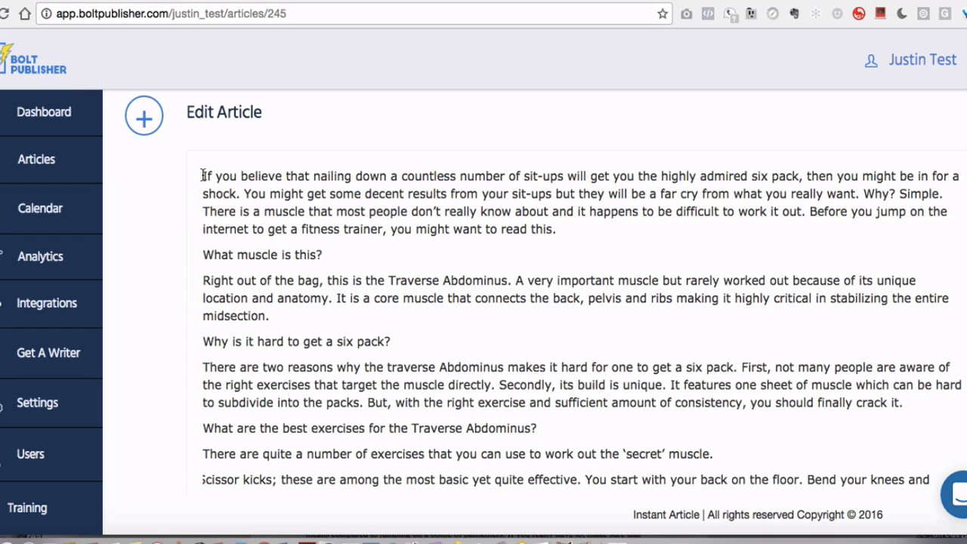
drag(203, 176, 387, 170)
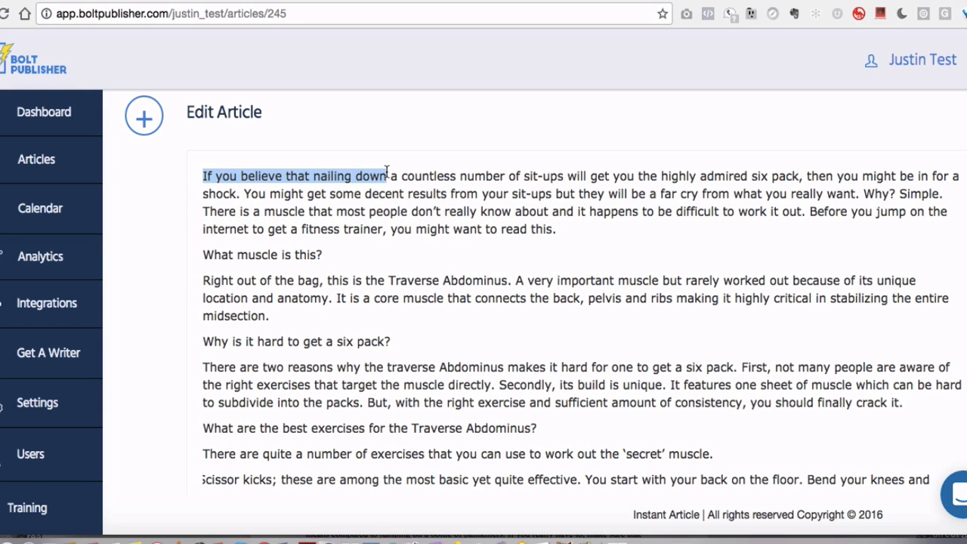
click(352, 176)
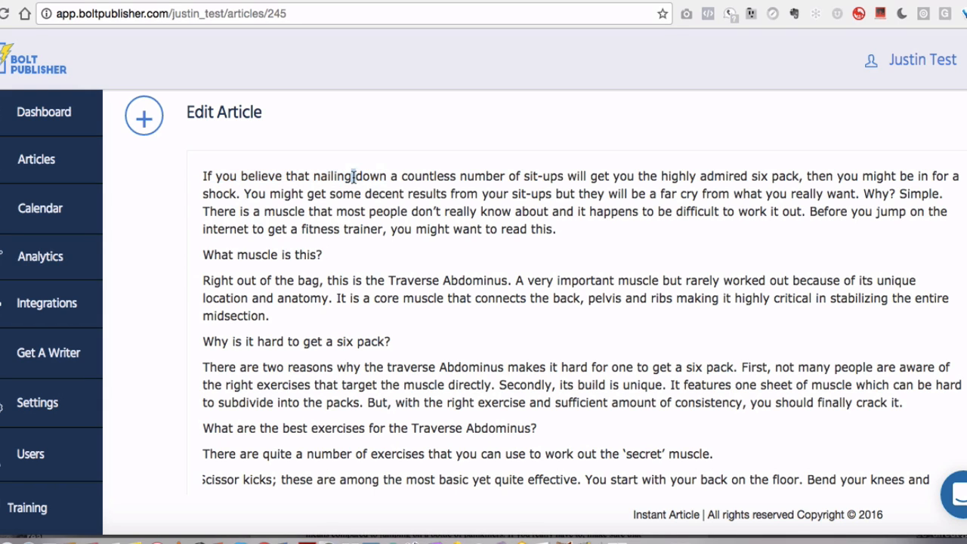
double_click(340, 176)
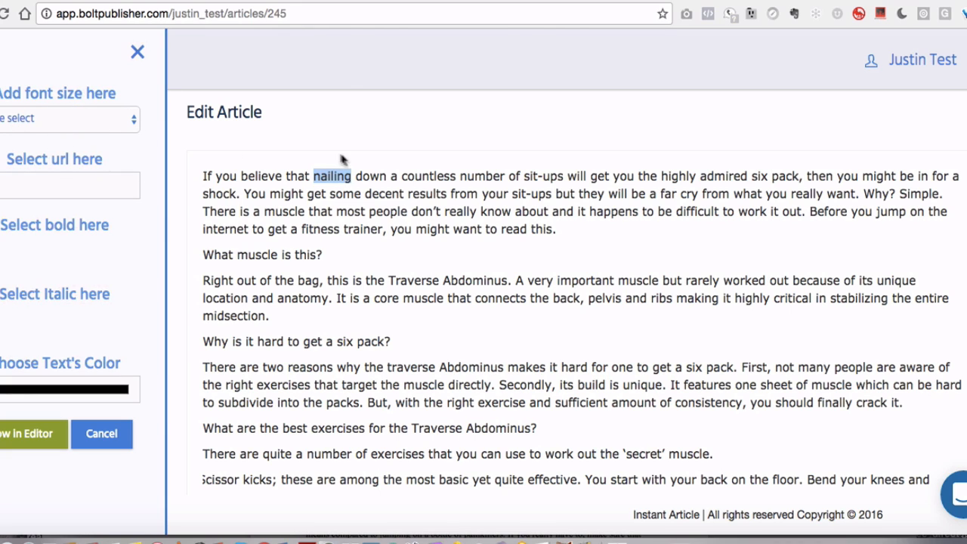
click(53, 118)
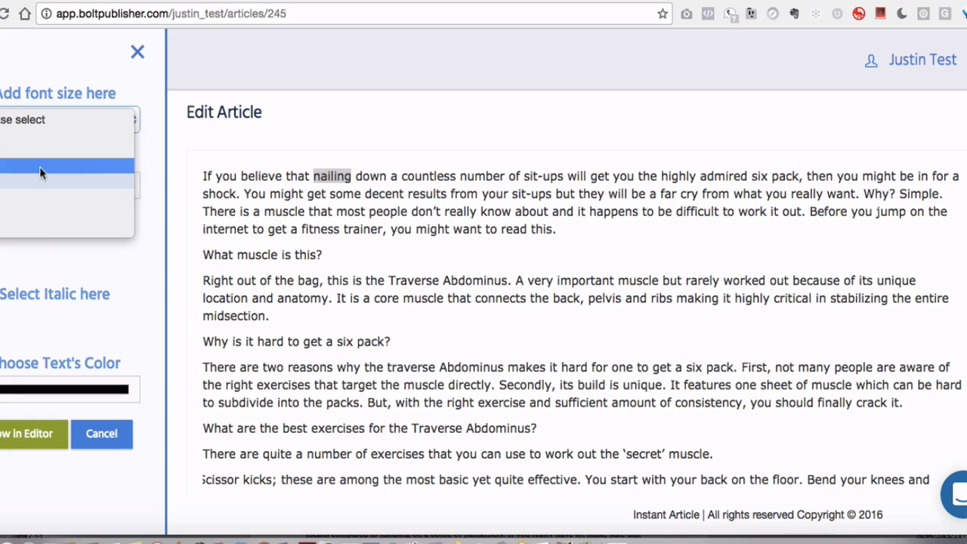
click(144, 170)
scroll(62, 217, down, 2)
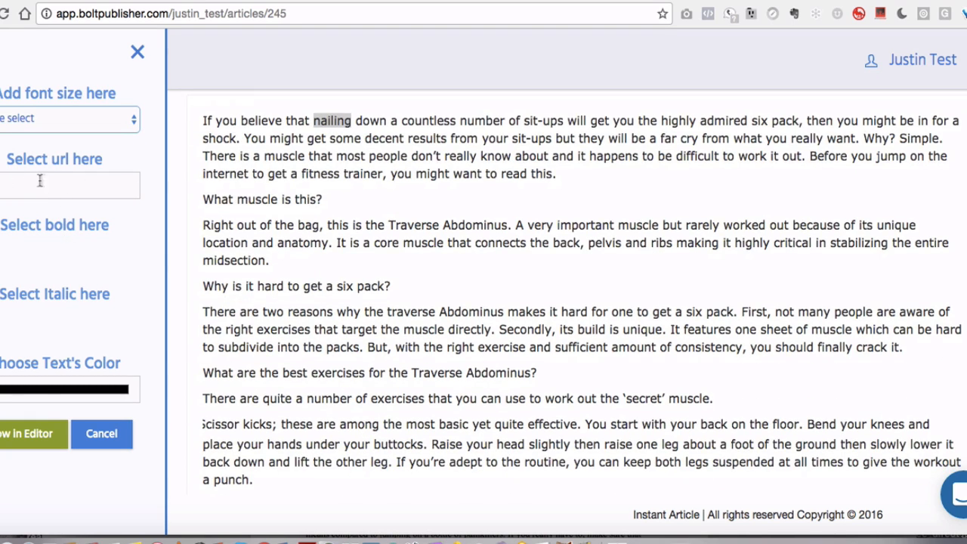
click(67, 180)
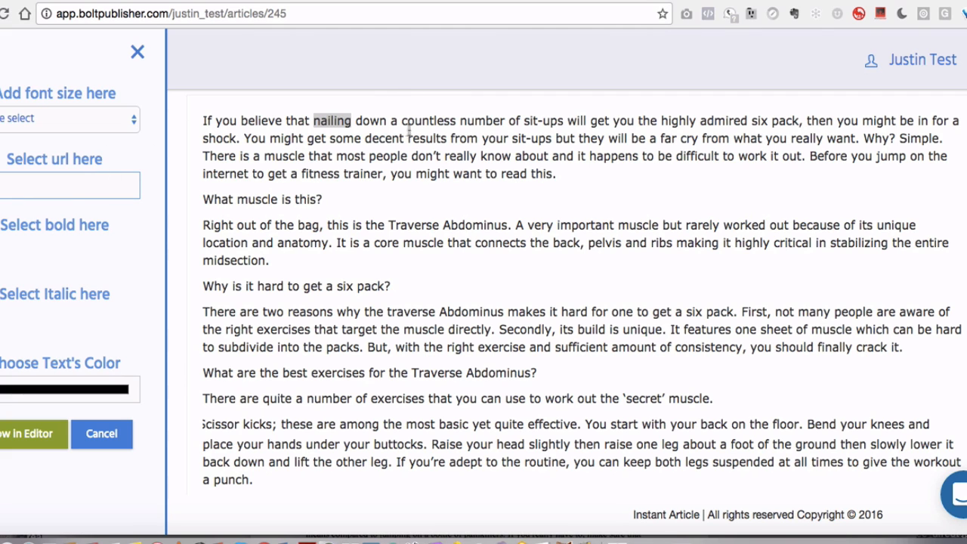
scroll(24, 178, down, 2)
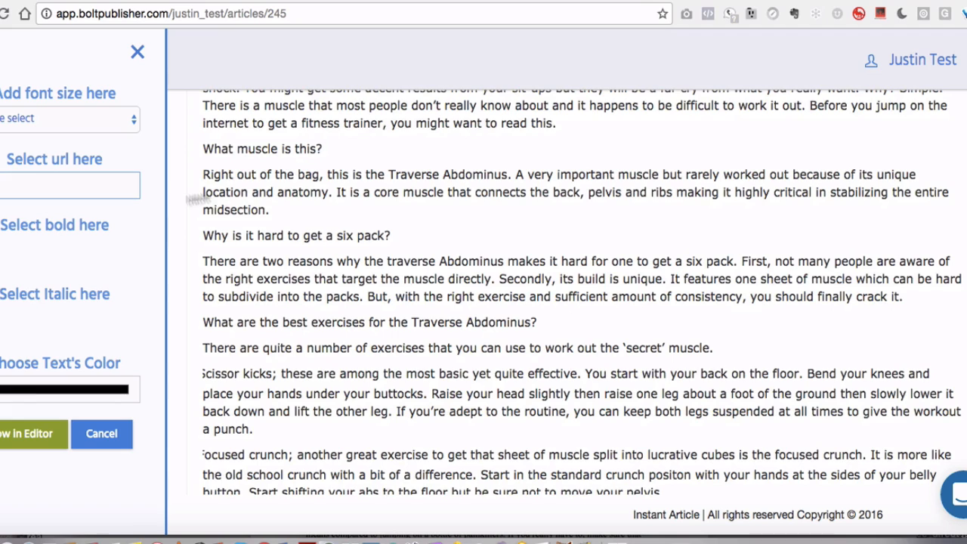
scroll(159, 201, up, 4)
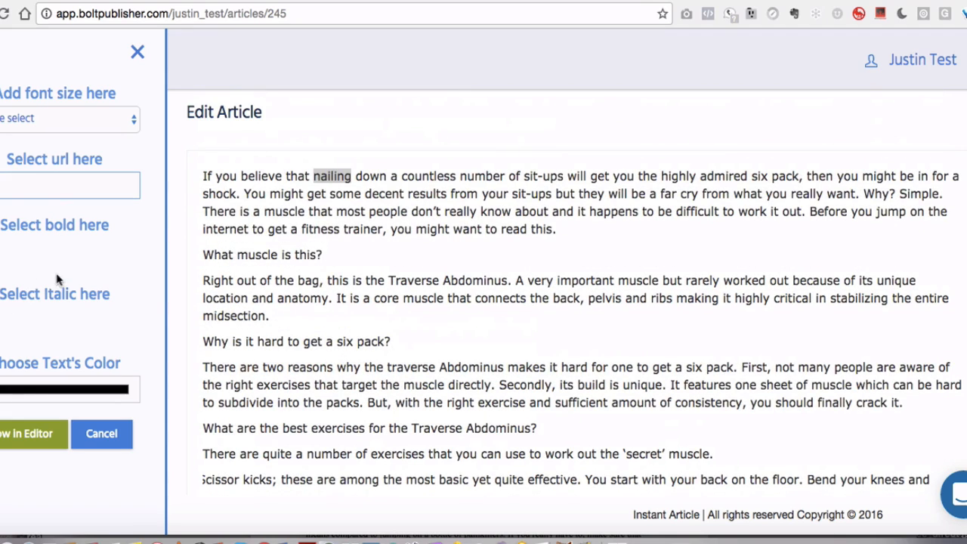
scroll(47, 302, down, 1)
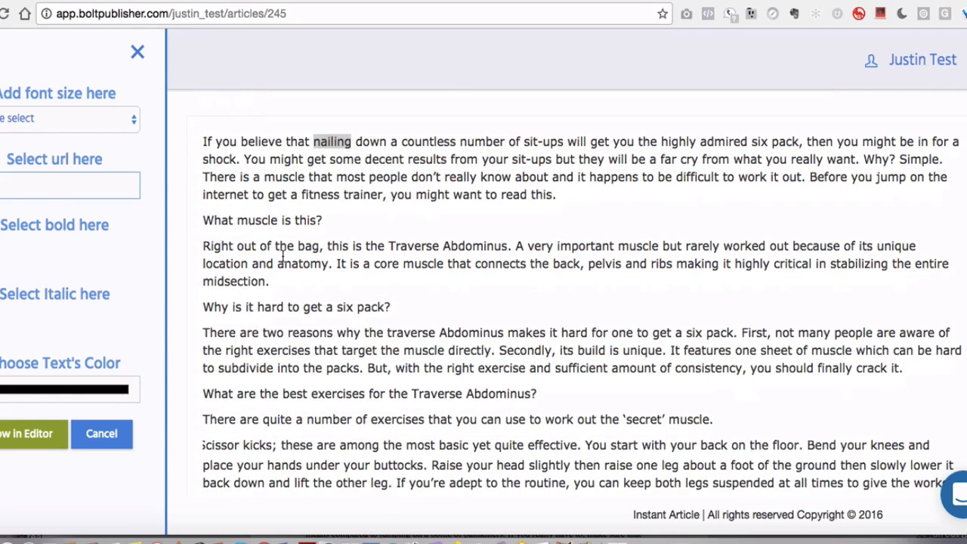
scroll(49, 389, up, 1)
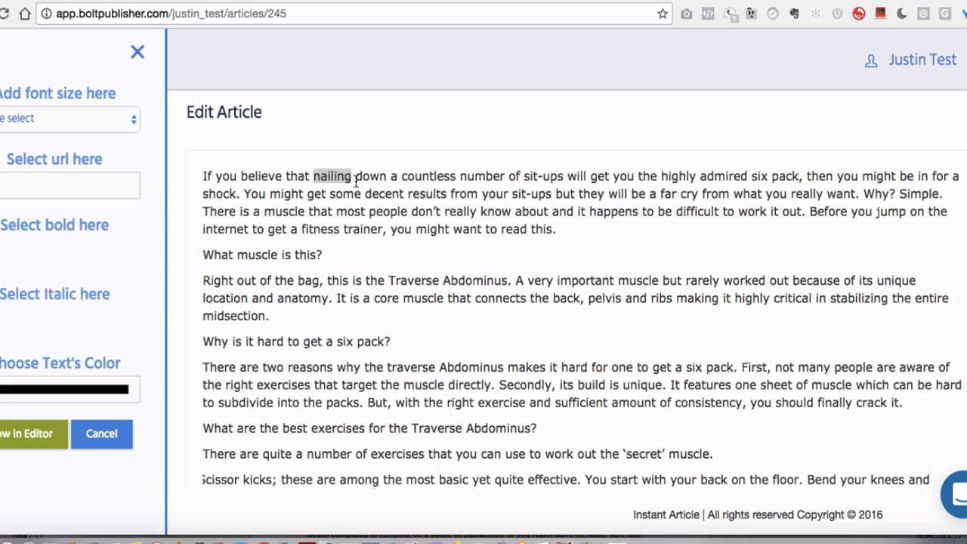
click(28, 437)
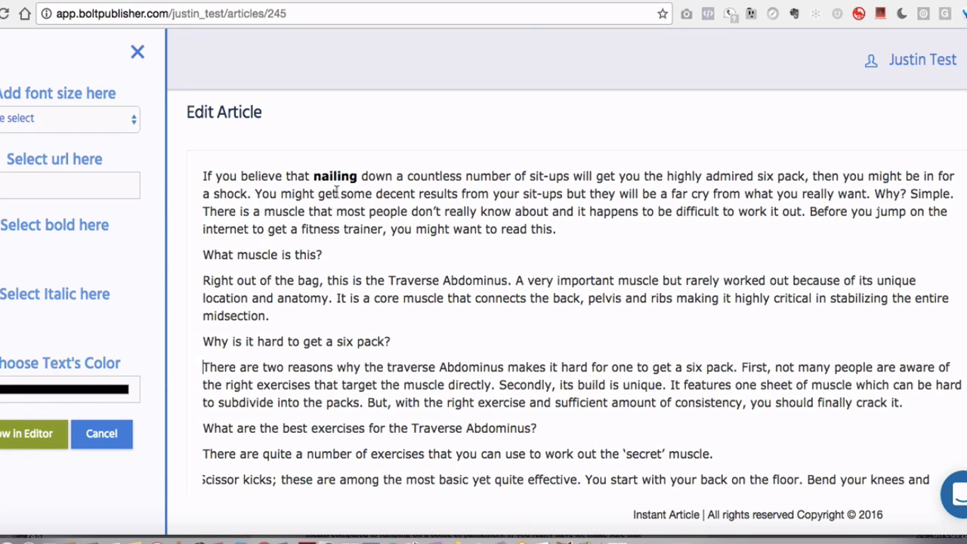
Insert an image block into the article body below the 'Why is it hard to get a six pack?' heading
scroll(339, 299, down, 2)
scroll(338, 302, up, 1)
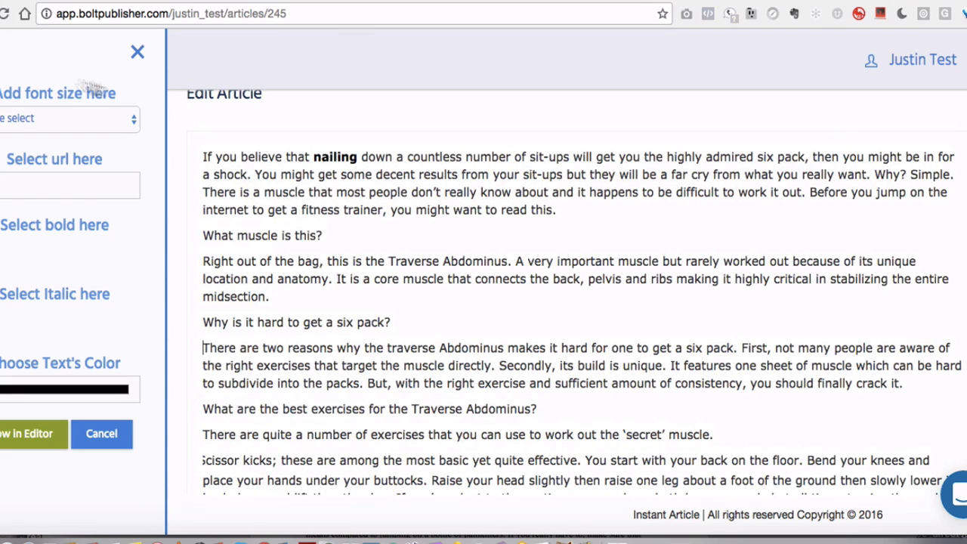
click(138, 52)
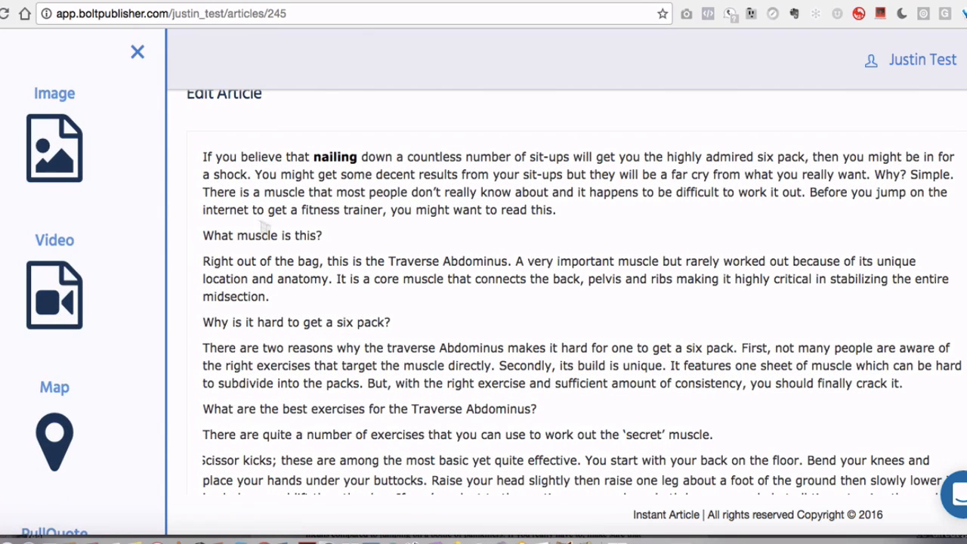
scroll(440, 221, down, 8)
scroll(439, 223, up, 8)
scroll(440, 223, down, 7)
scroll(438, 220, up, 8)
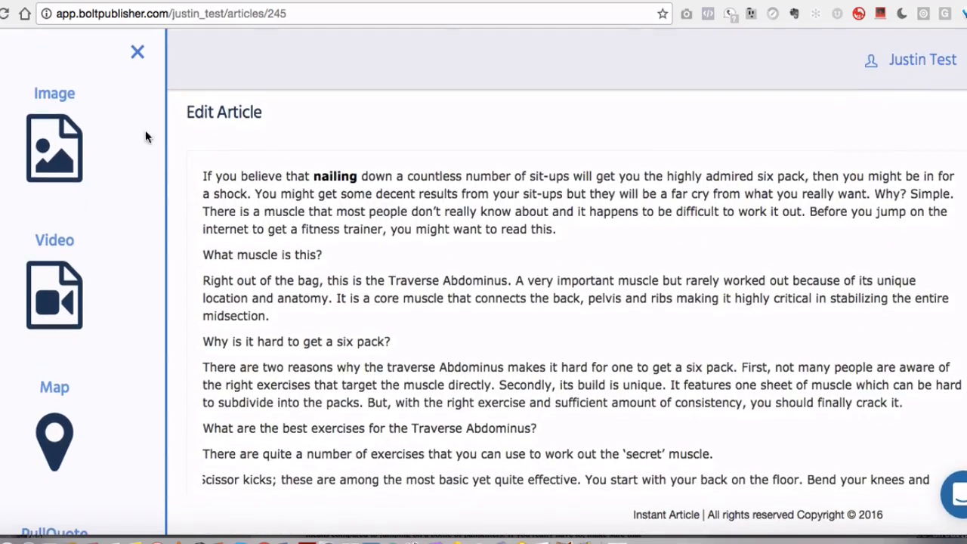
click(69, 139)
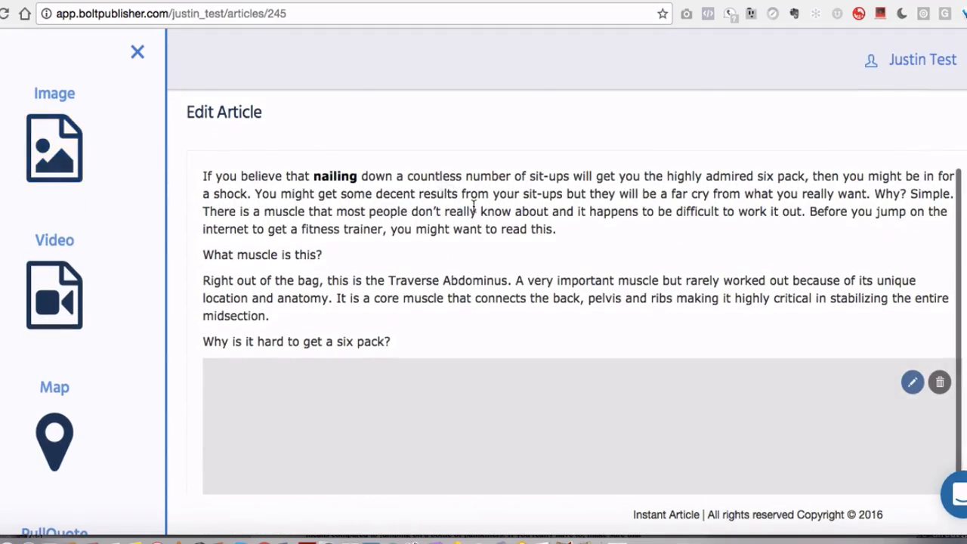
scroll(472, 204, down, 3)
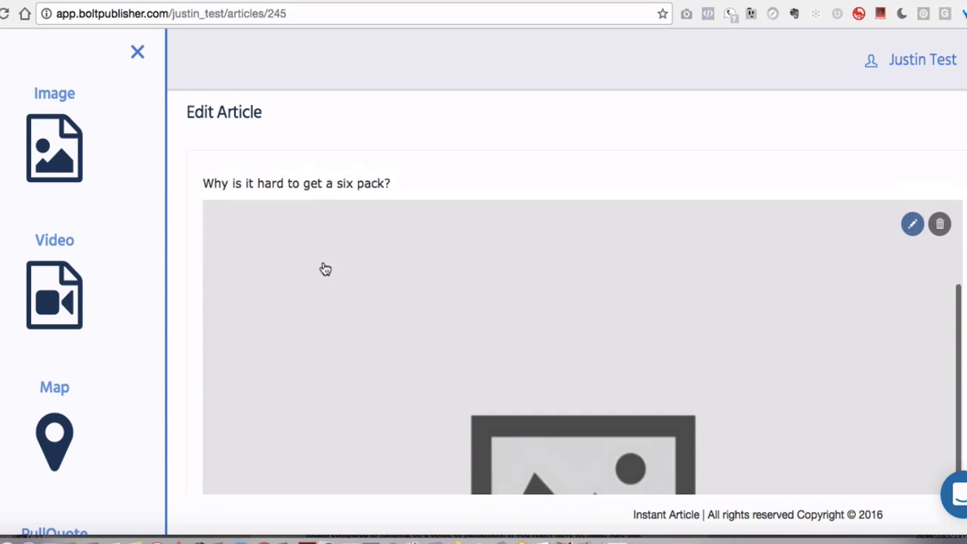
scroll(325, 268, down, 3)
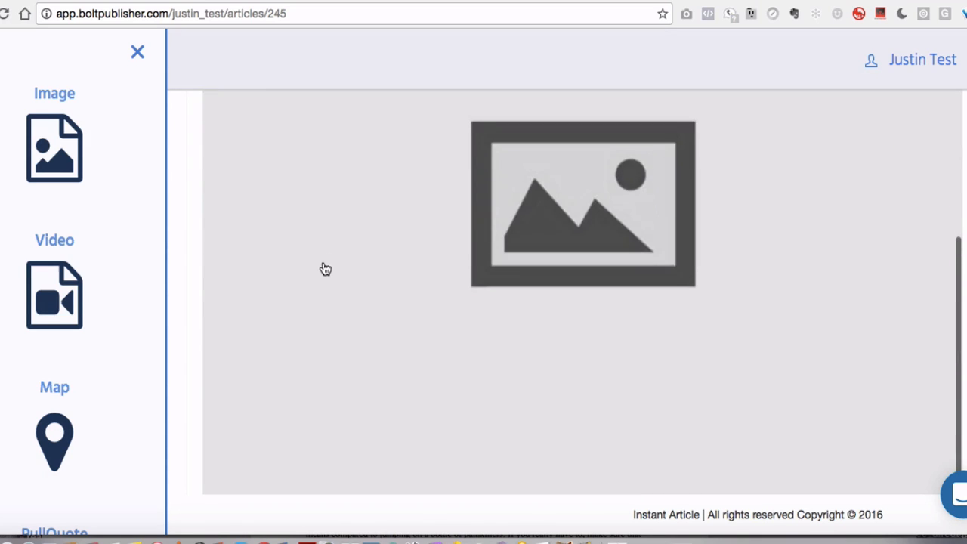
scroll(325, 268, up, 4)
scroll(325, 264, down, 1)
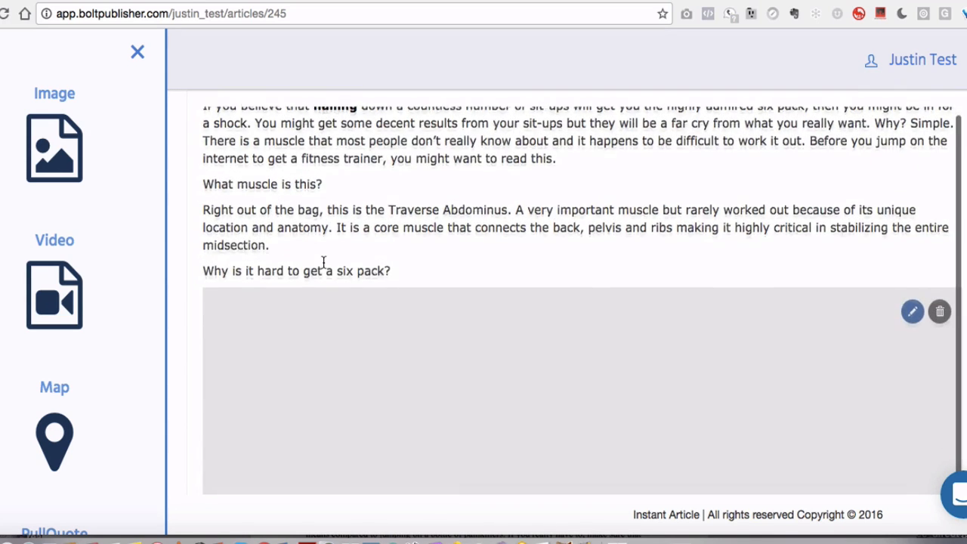
Upload IMG_18102016_100836.png from Downloads into the new image block and show it in the editor
click(910, 306)
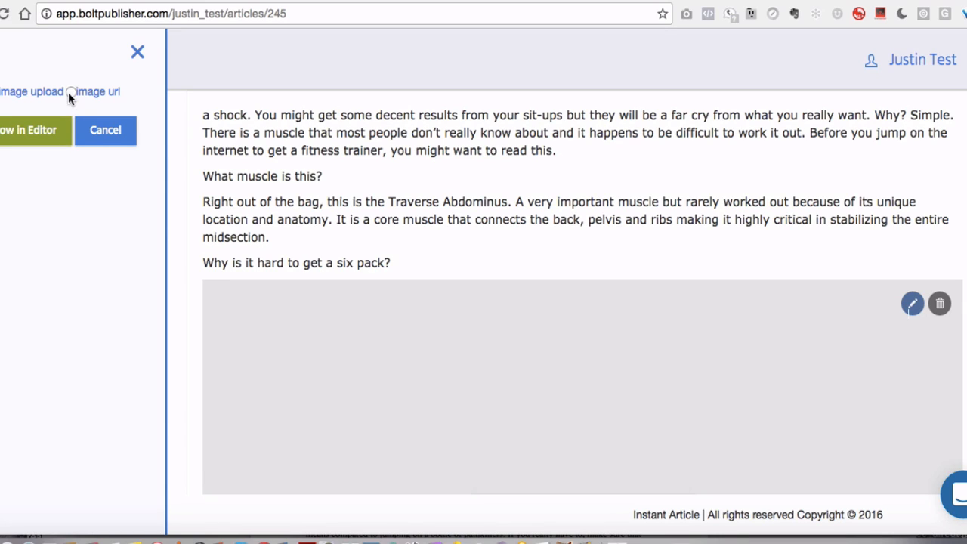
click(8, 93)
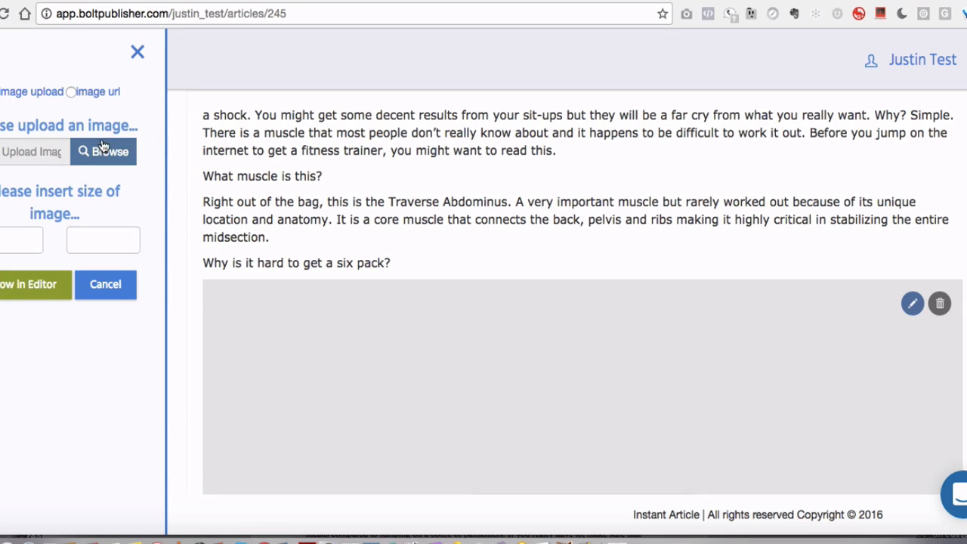
click(97, 149)
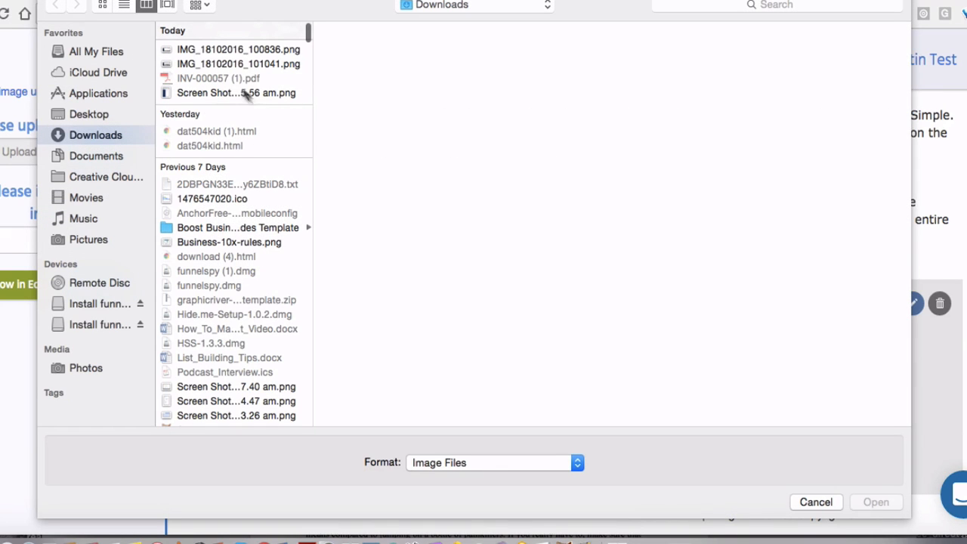
click(223, 64)
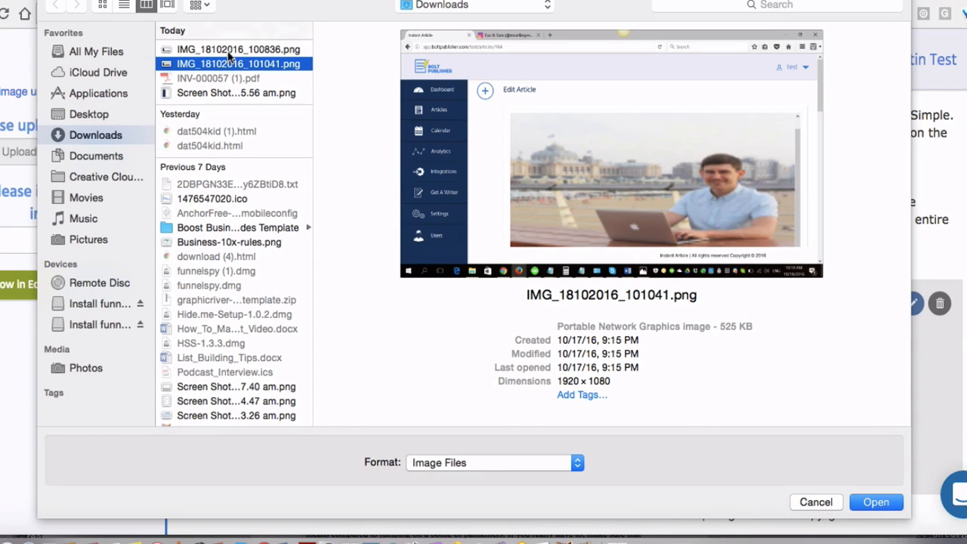
click(226, 50)
scroll(257, 41, down, 1)
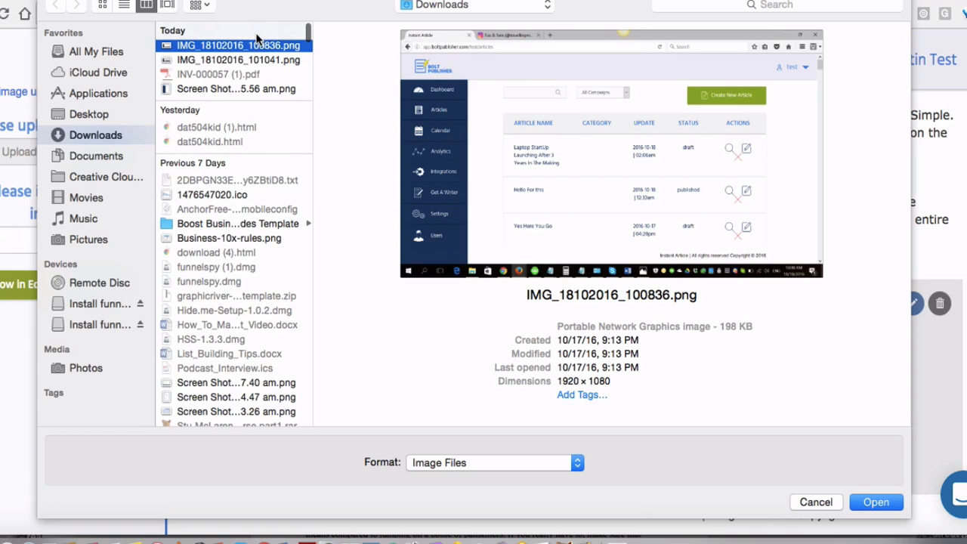
double_click(242, 50)
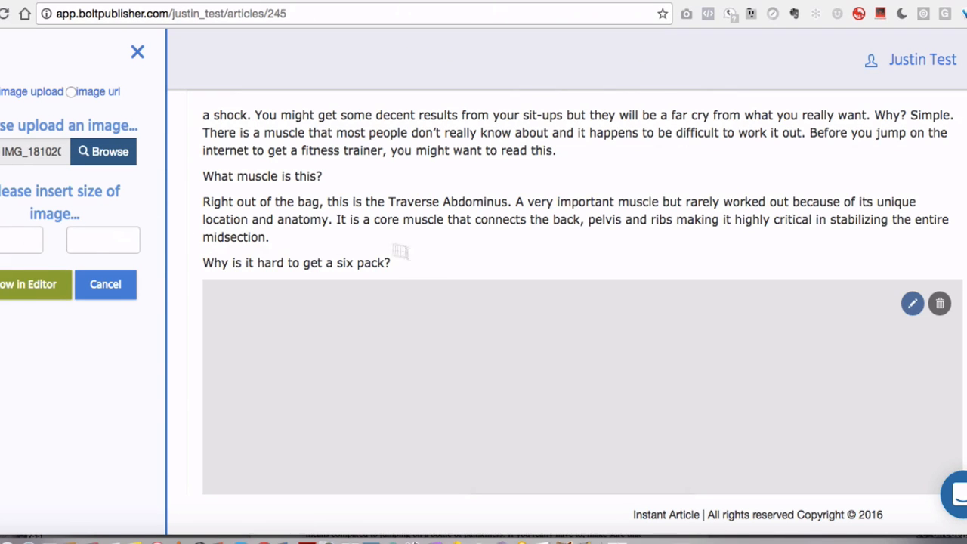
scroll(413, 259, down, 5)
scroll(416, 266, up, 4)
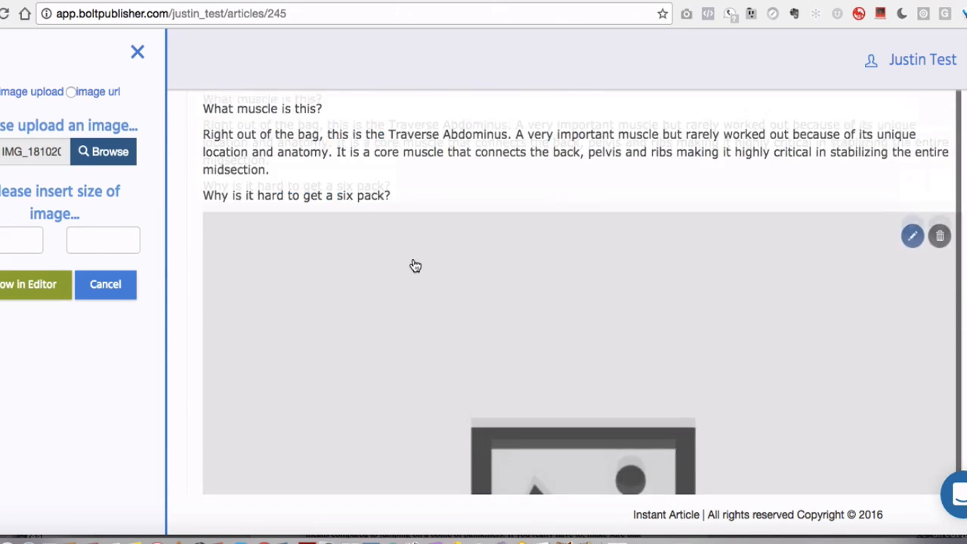
scroll(415, 266, down, 1)
click(47, 297)
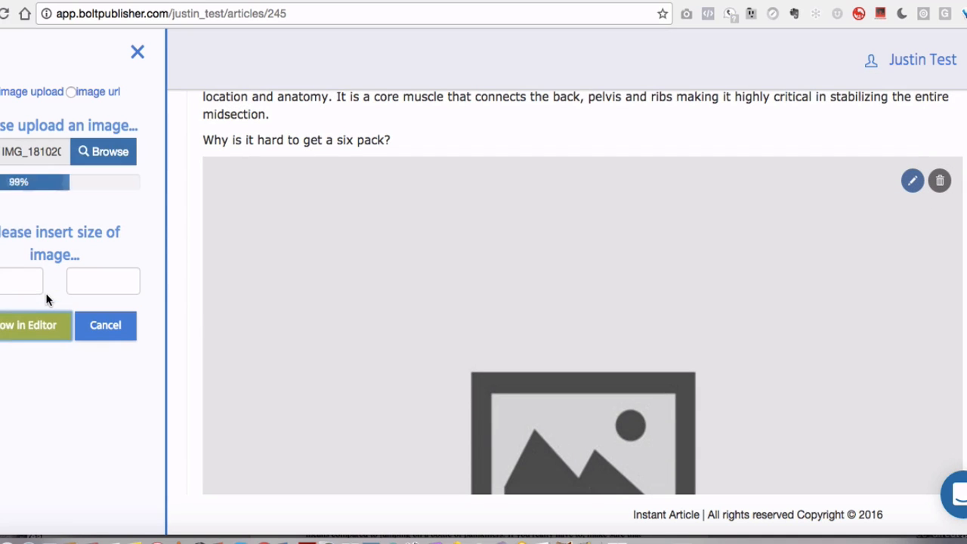
Scroll through the article to examine the inserted image, then close the side panel
scroll(393, 238, down, 5)
scroll(392, 238, up, 3)
scroll(390, 237, down, 3)
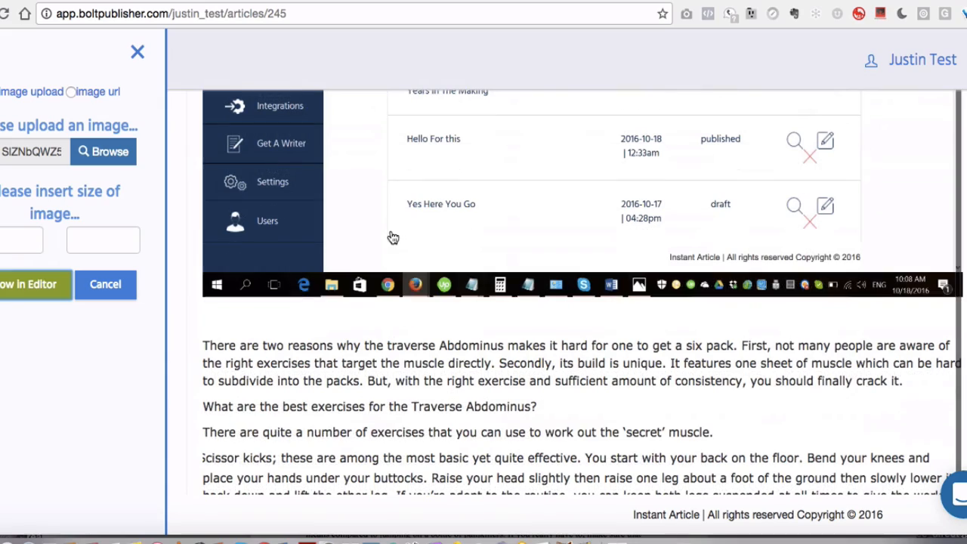
scroll(259, 323, up, 10)
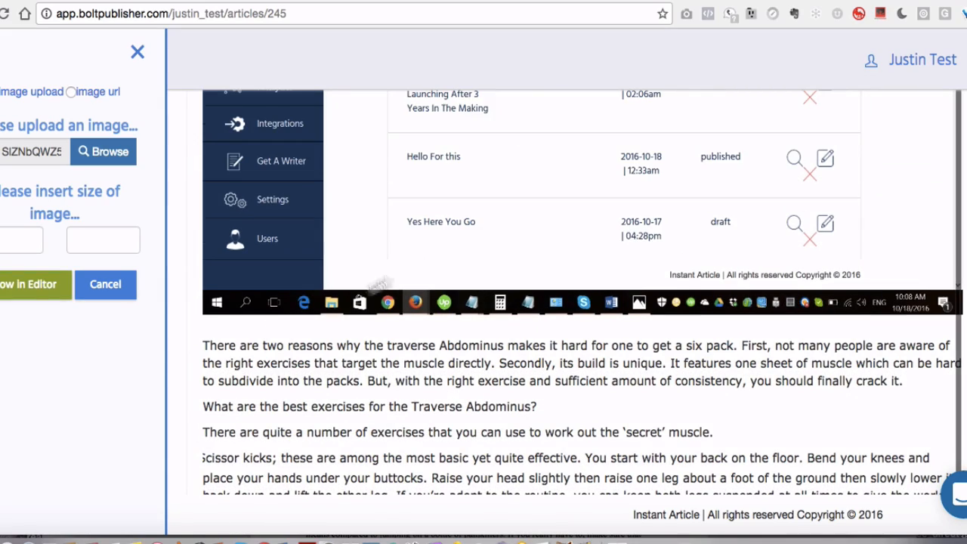
scroll(423, 249, down, 6)
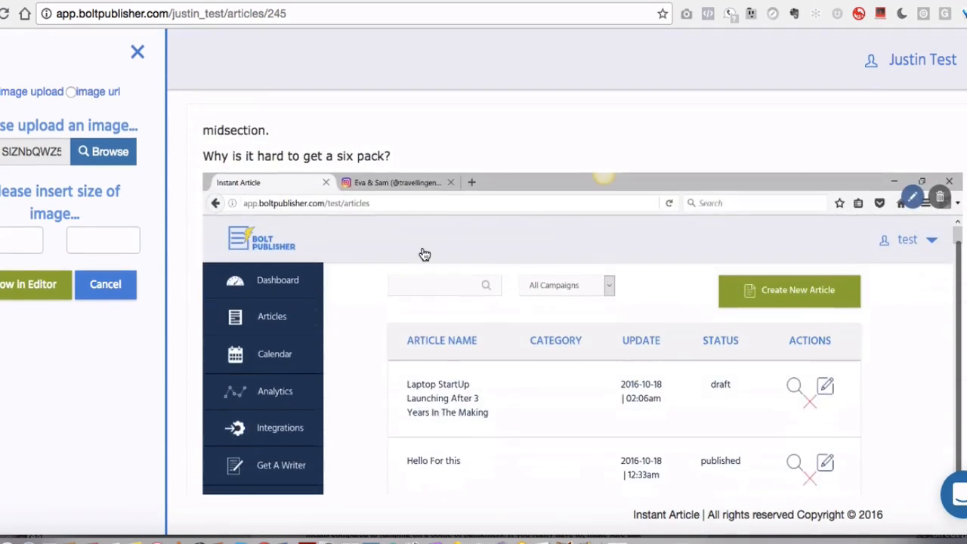
scroll(424, 255, up, 2)
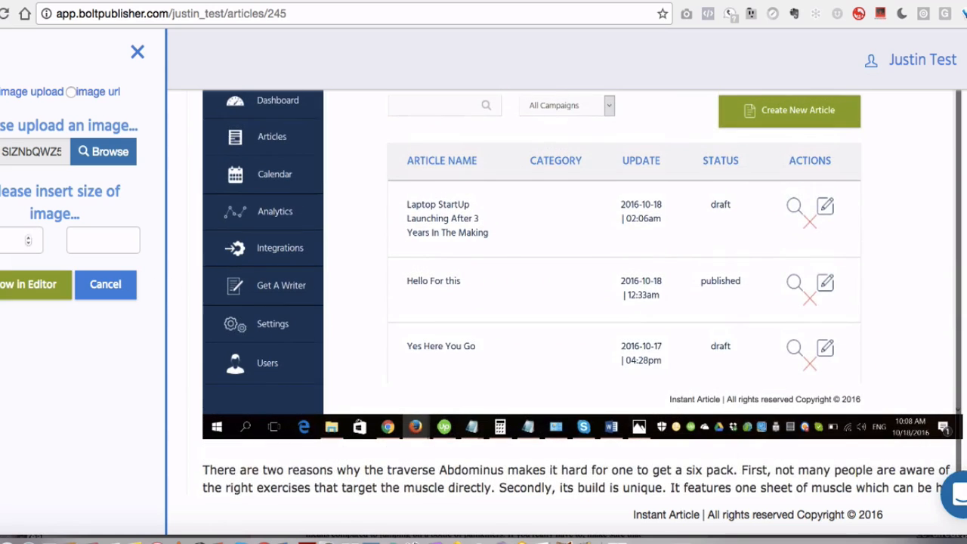
scroll(274, 271, down, 2)
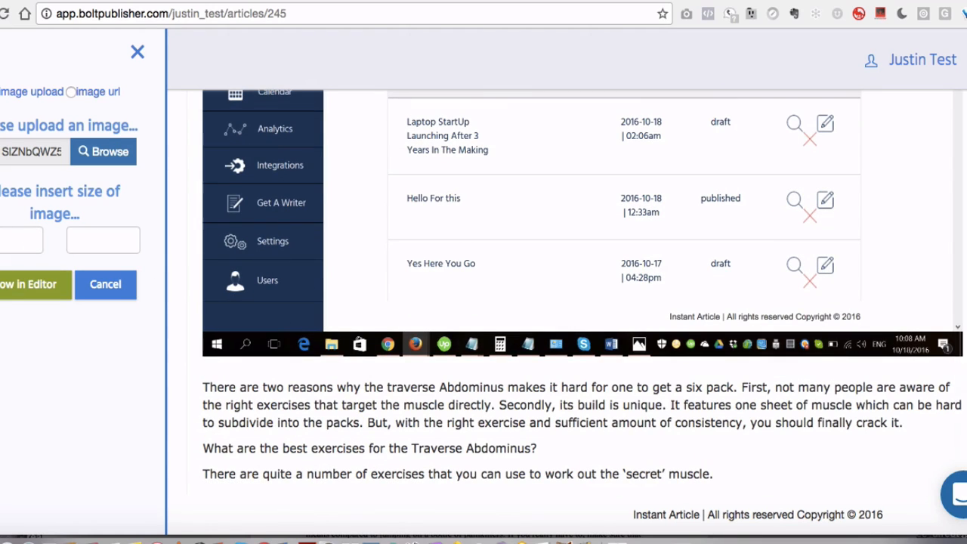
scroll(337, 191, up, 5)
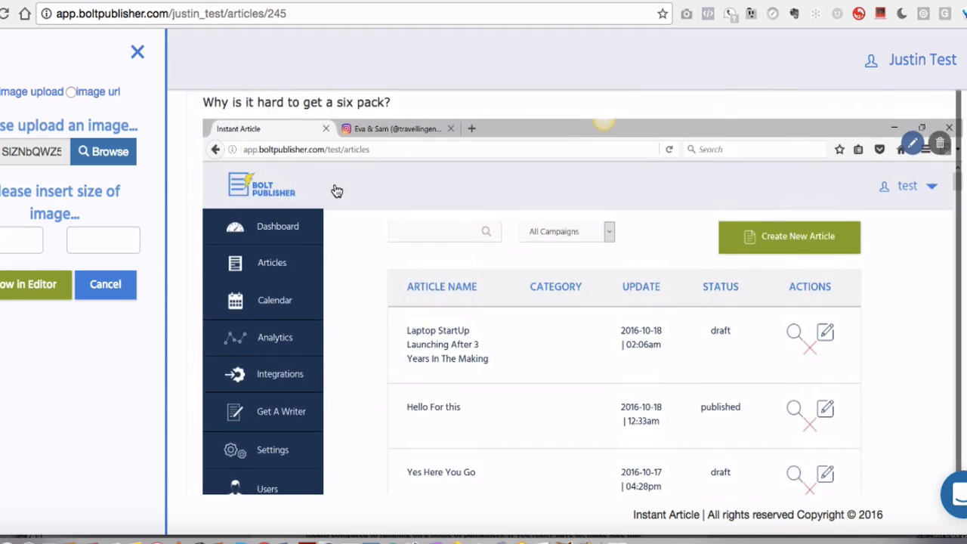
scroll(271, 136, up, 3)
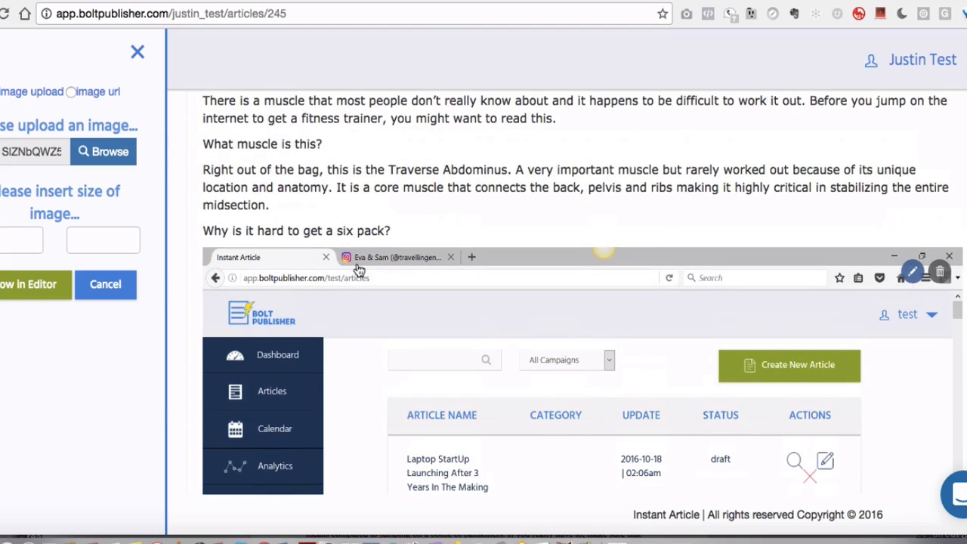
scroll(283, 243, down, 4)
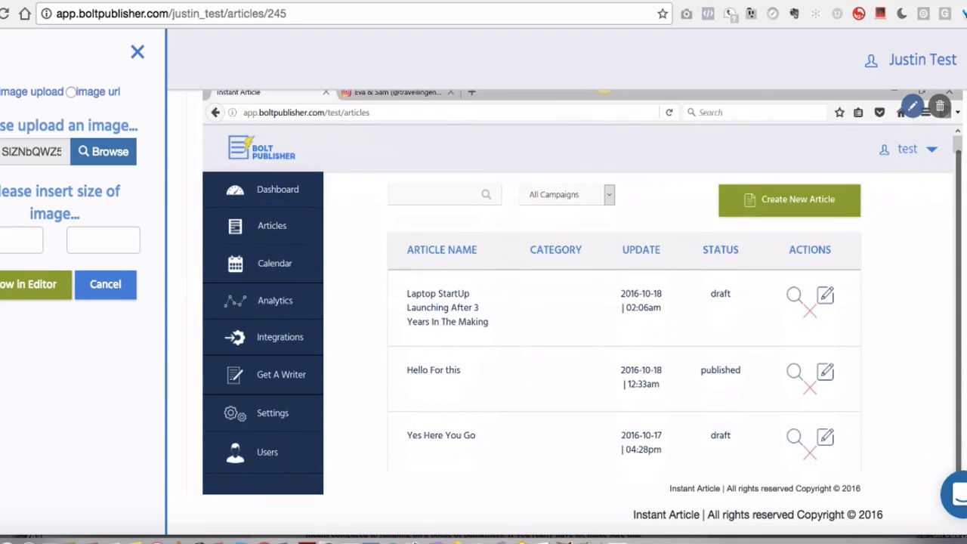
click(137, 54)
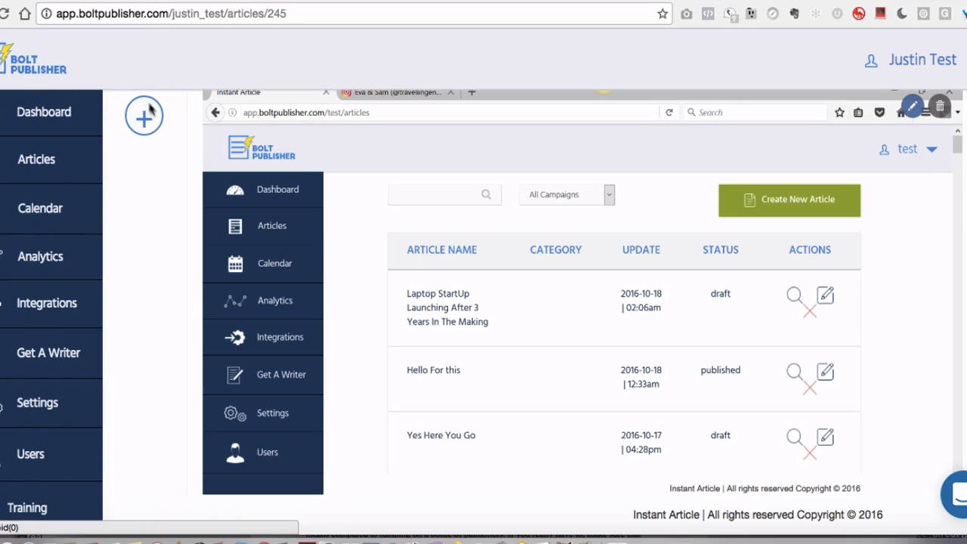
Add a new line after the 'secret' muscle paragraph and insert a video block there
scroll(409, 290, down, 5)
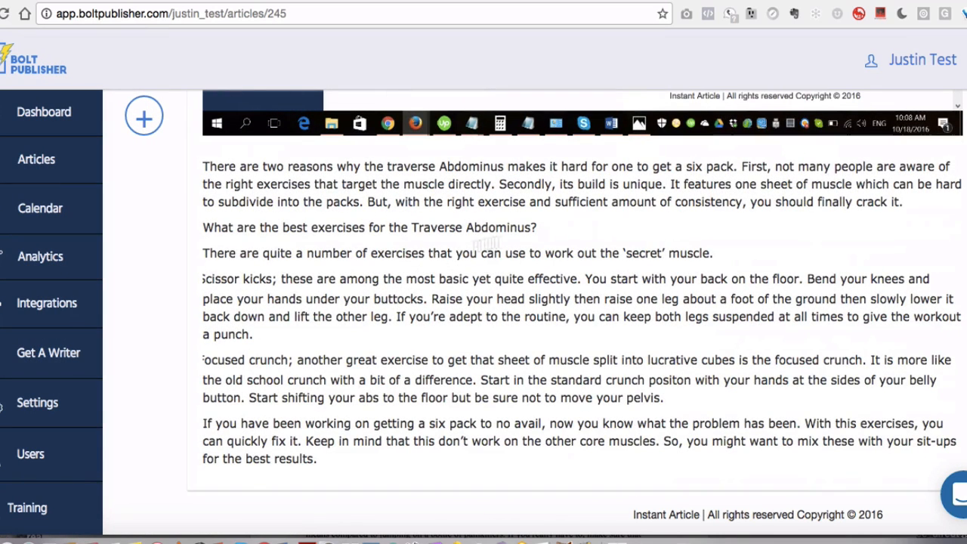
key(Return)
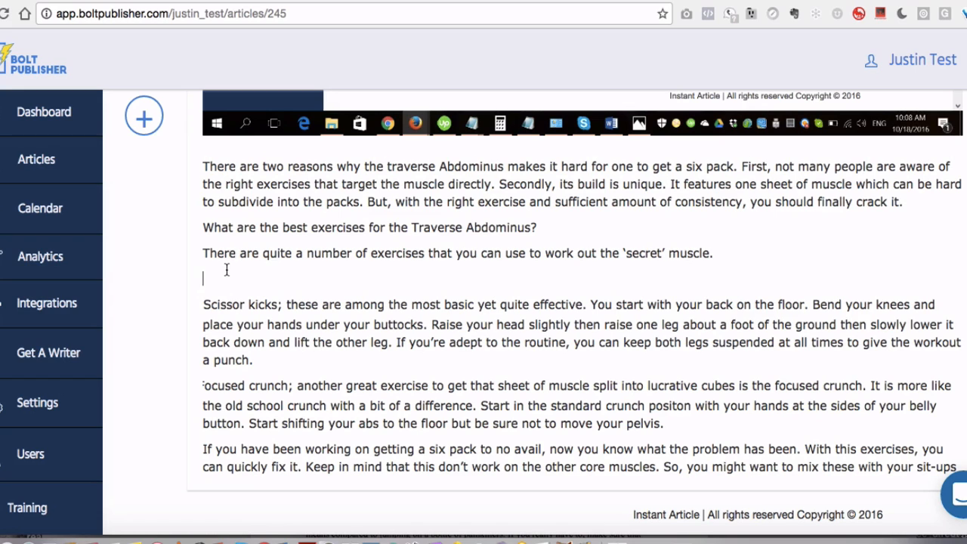
click(142, 117)
scroll(59, 226, down, 2)
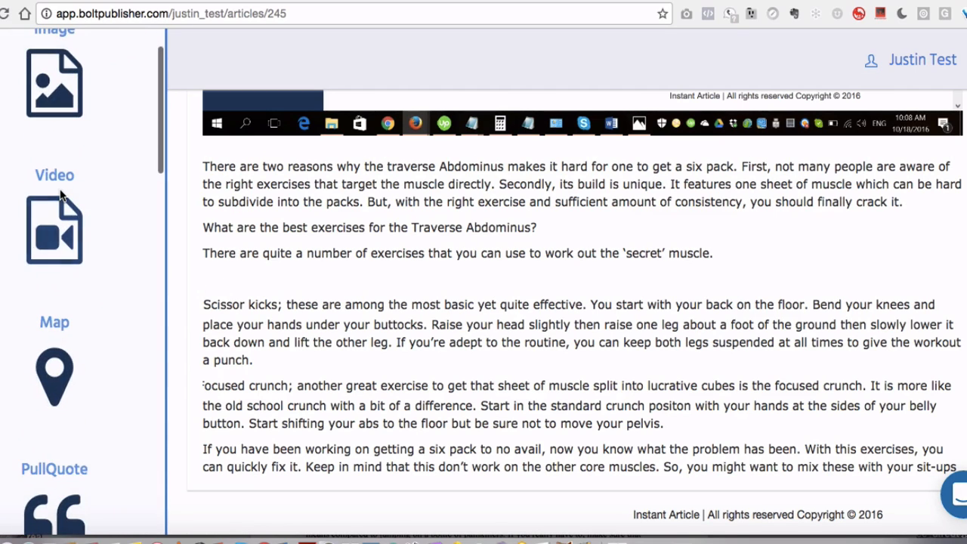
click(61, 195)
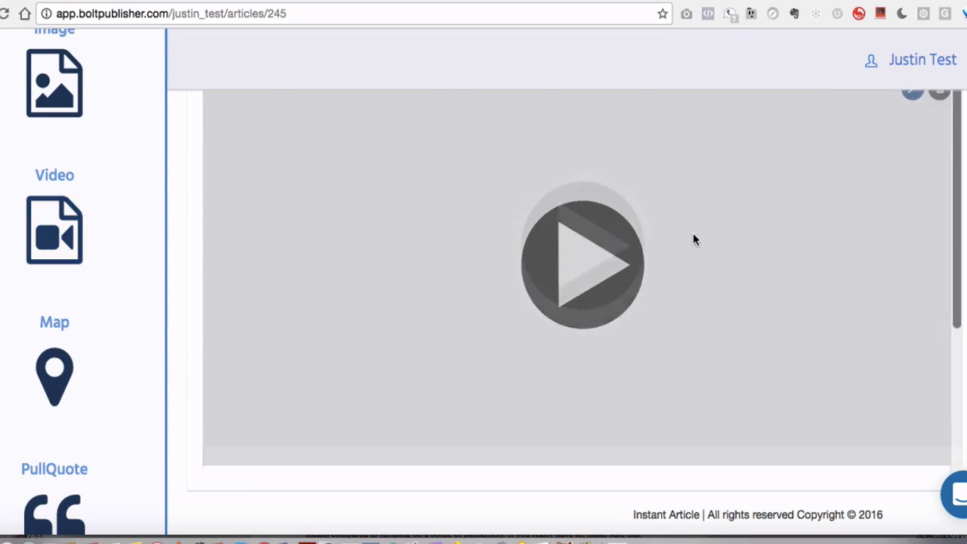
Set the video block's source to a YouTube video URL and show it in the editor
click(915, 202)
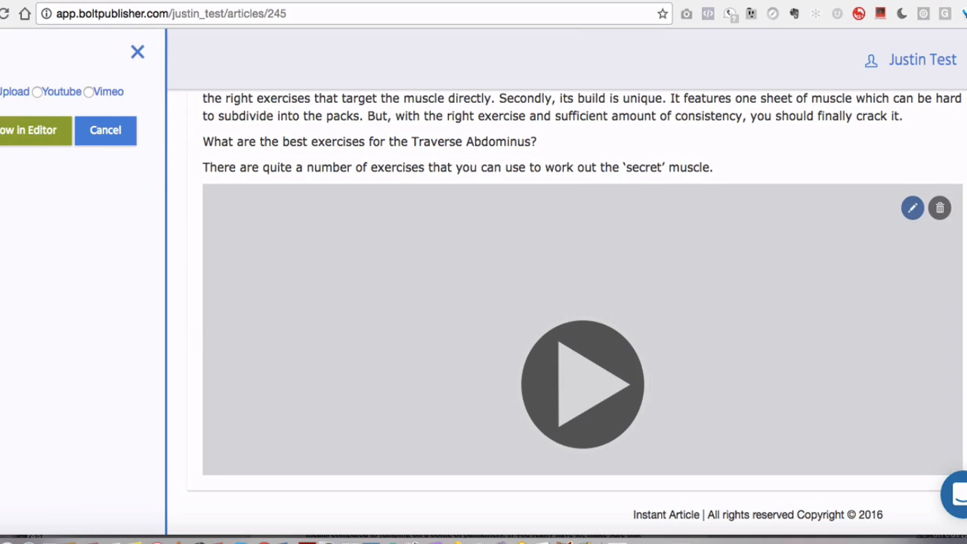
click(37, 91)
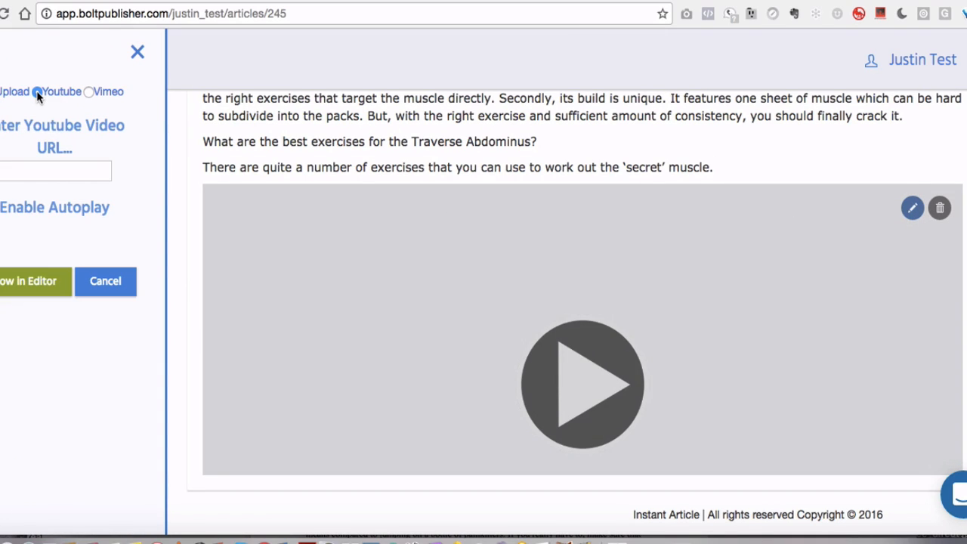
click(71, 169)
click(110, 193)
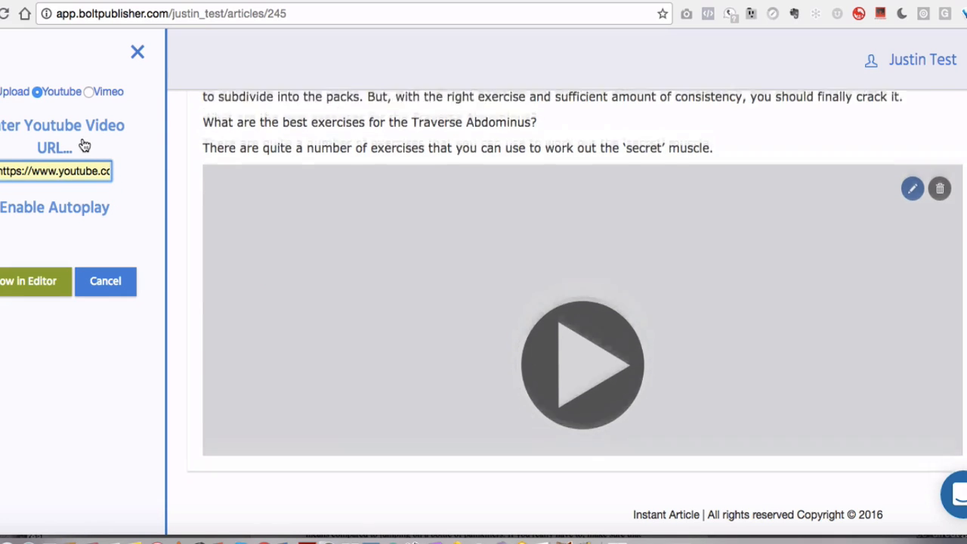
click(43, 281)
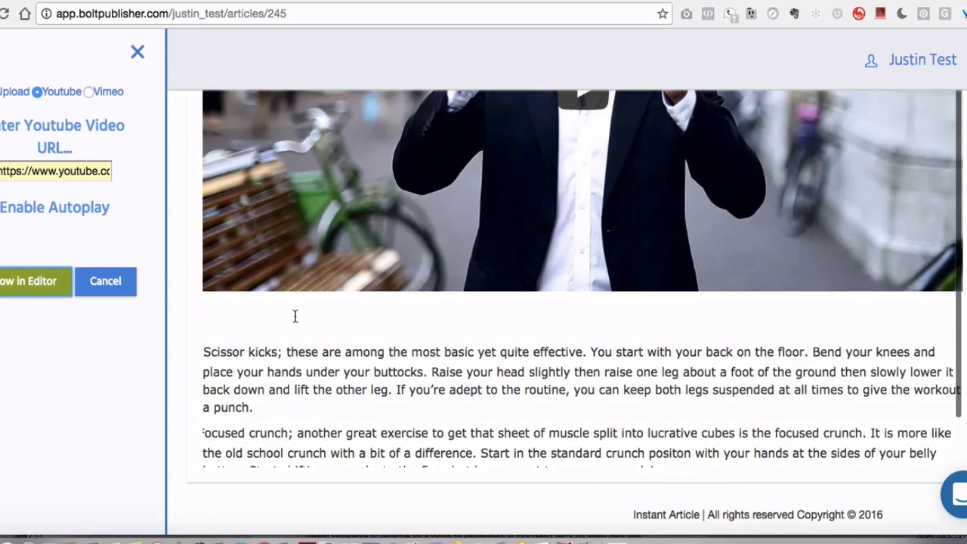
Insert a map block on a new line at the end of the article text
click(263, 330)
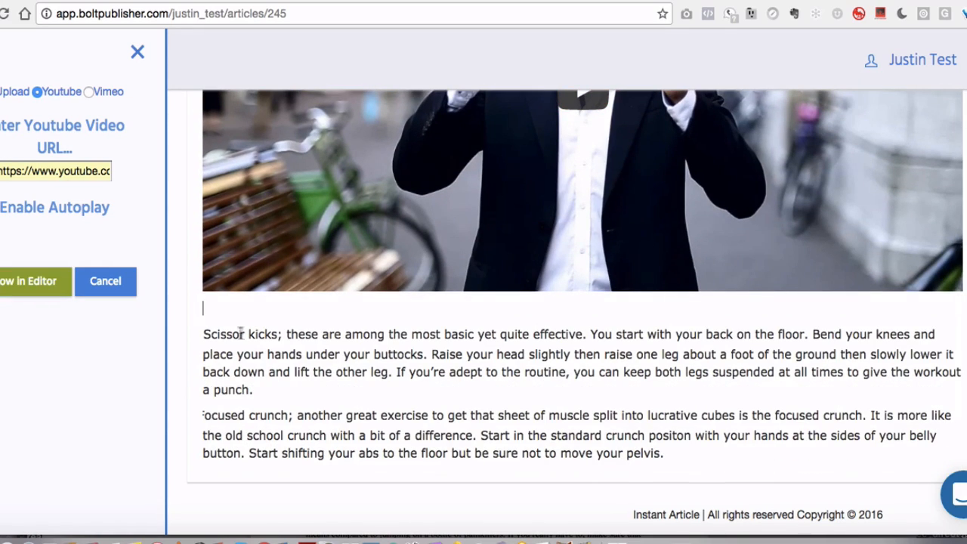
scroll(248, 291, up, 14)
scroll(247, 291, down, 15)
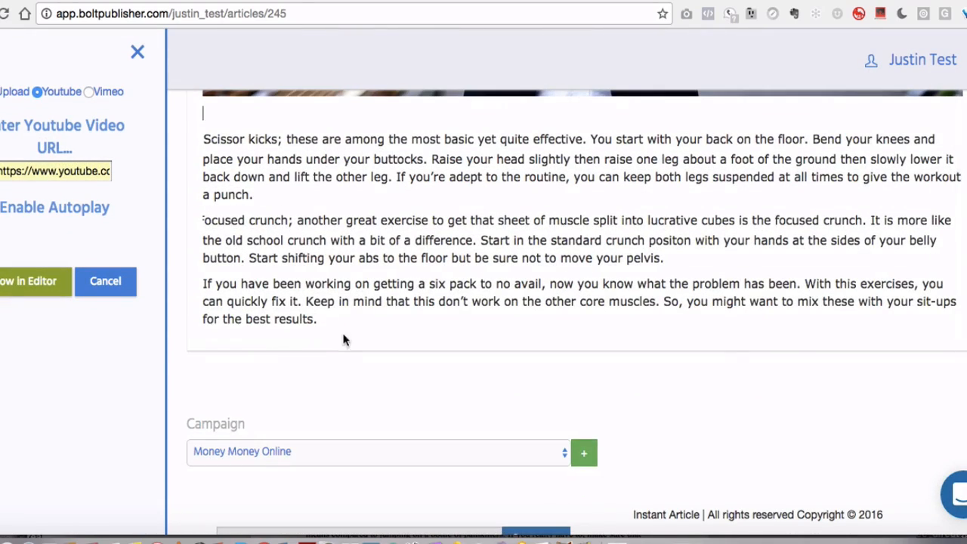
key(Return)
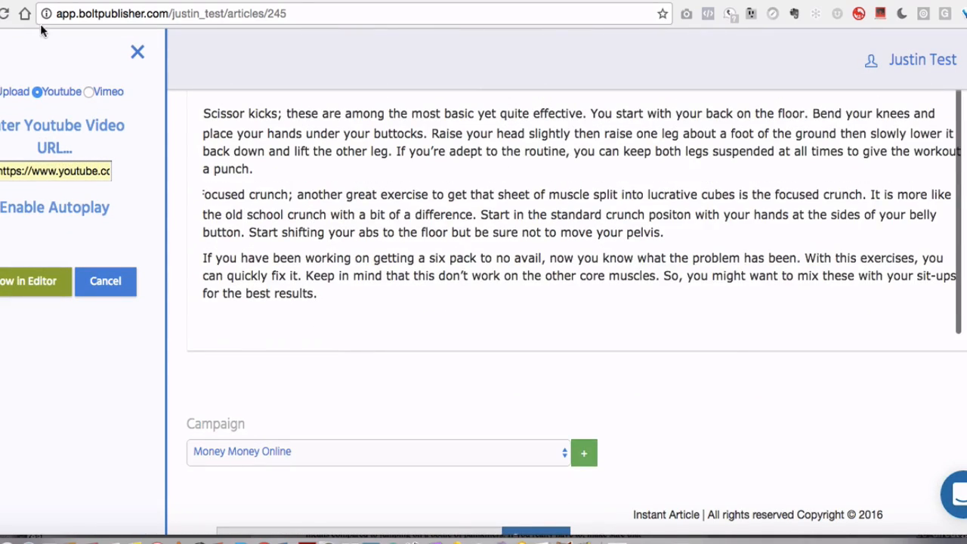
click(80, 284)
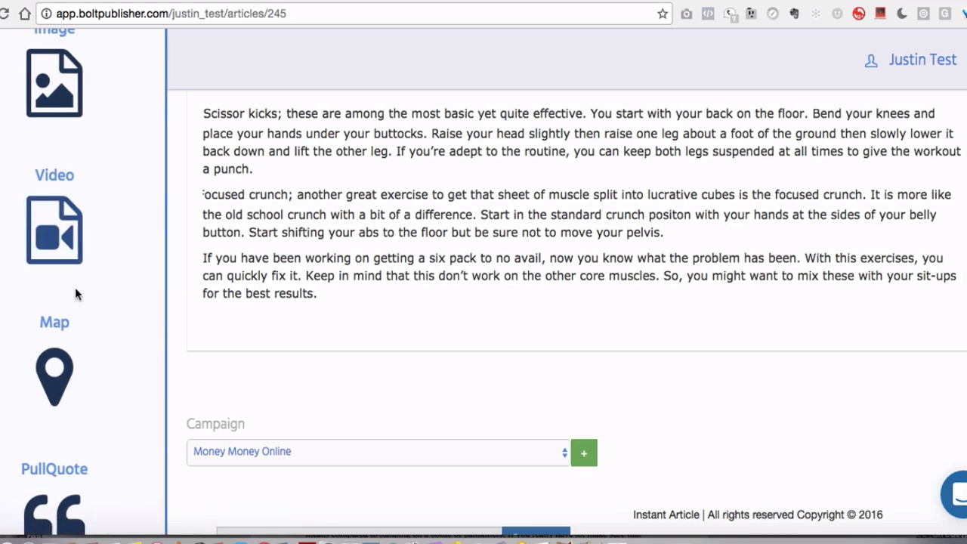
scroll(74, 289, down, 3)
click(54, 215)
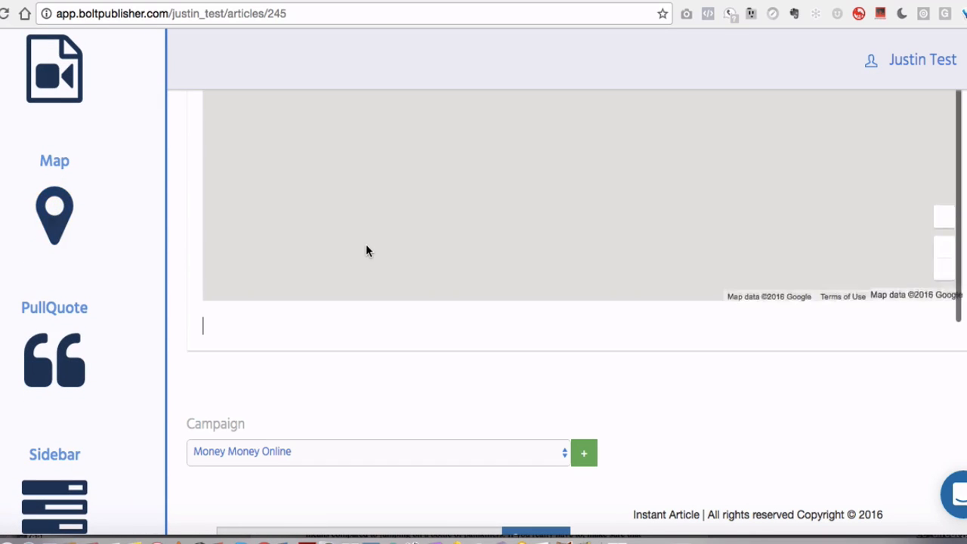
Add a pull quote block and a sidebar block below the map
scroll(367, 244, up, 4)
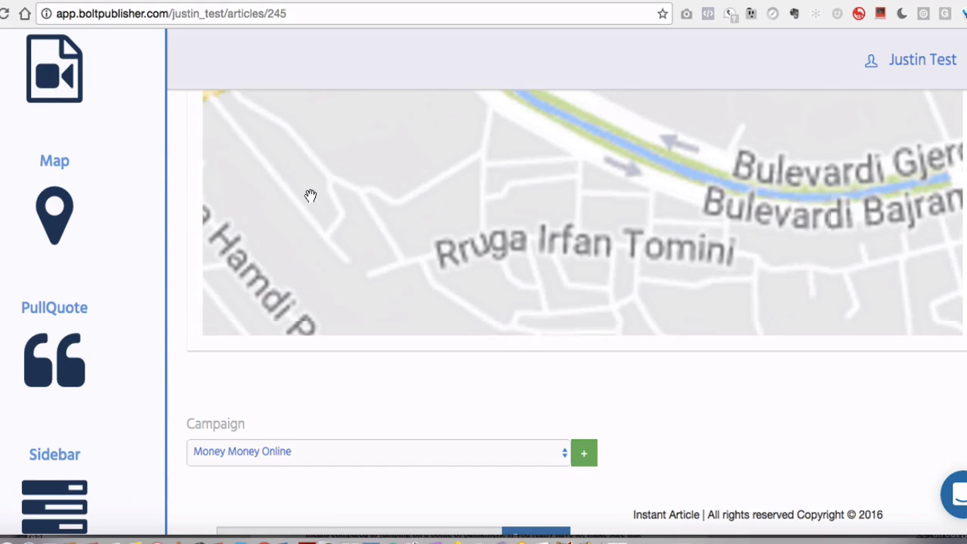
scroll(192, 210, up, 2)
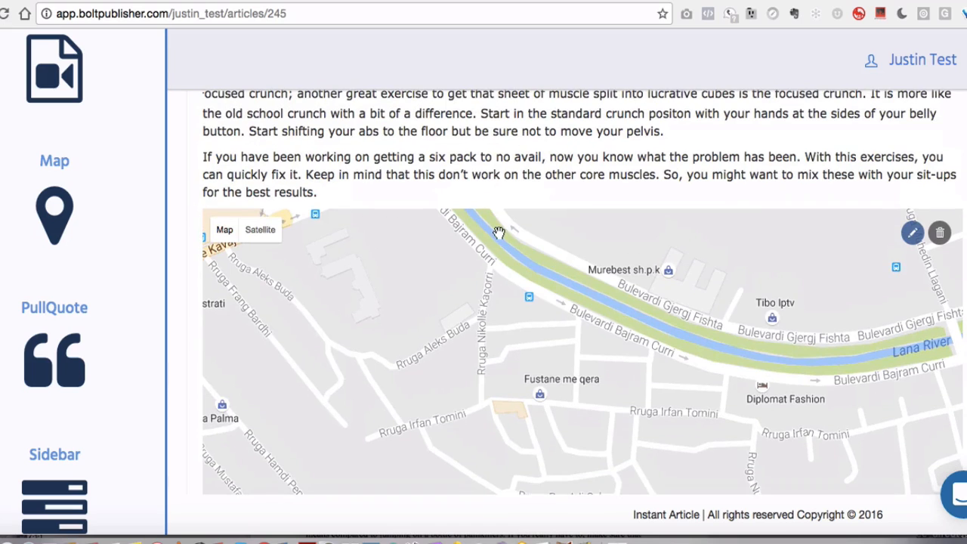
scroll(433, 303, down, 4)
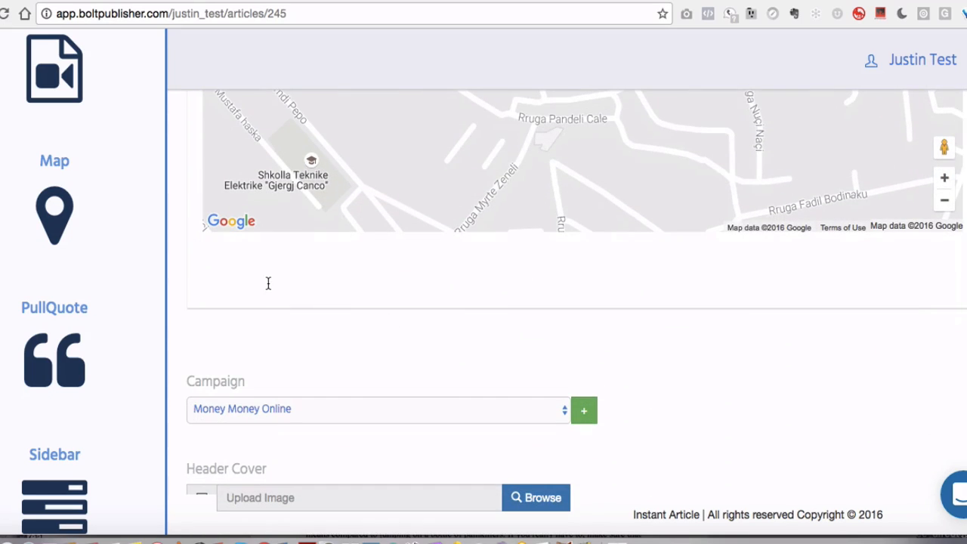
scroll(42, 291, down, 2)
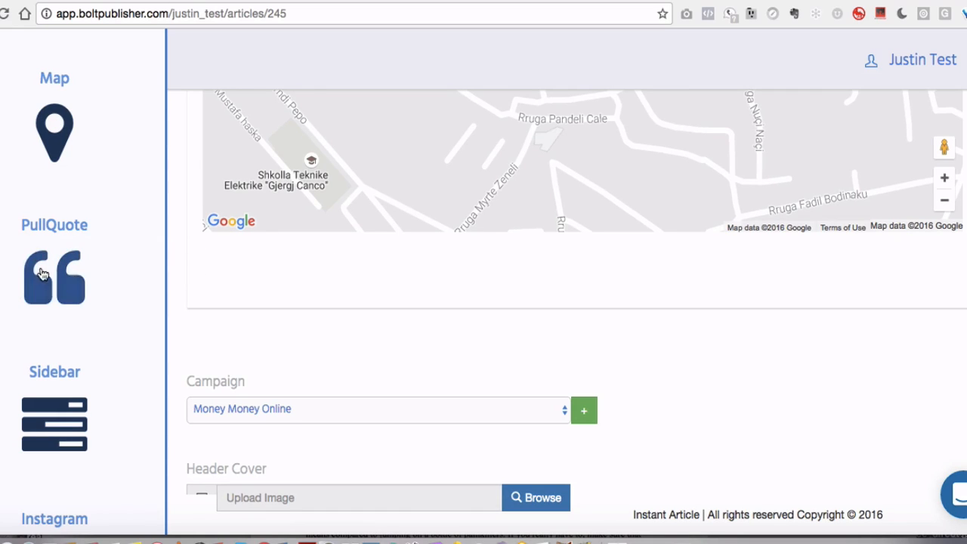
click(55, 277)
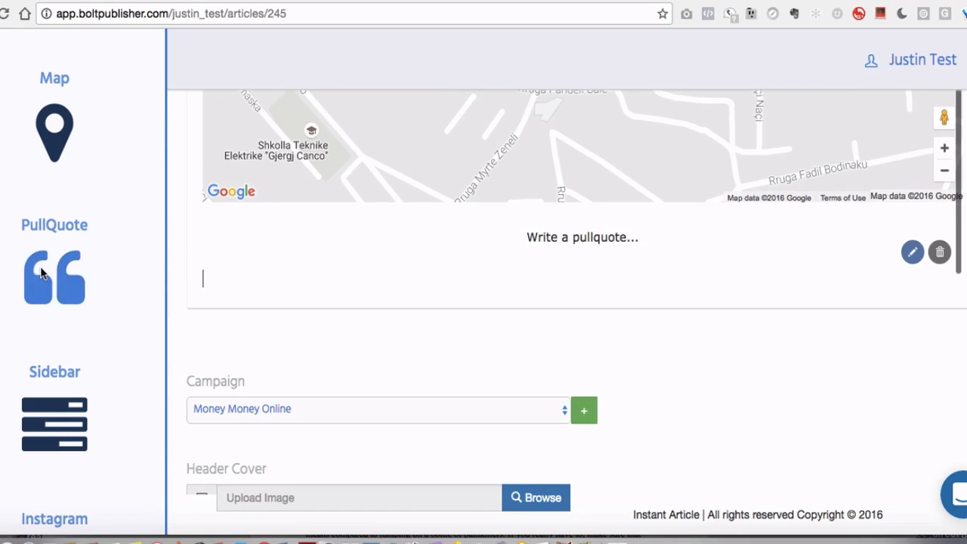
click(548, 268)
key(Return)
key(BackSpace)
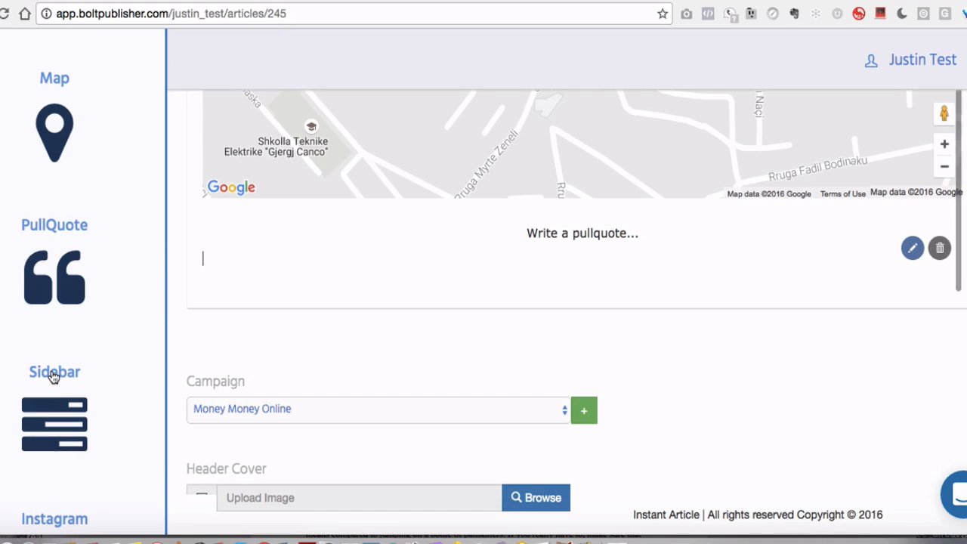
scroll(52, 371, down, 3)
click(47, 255)
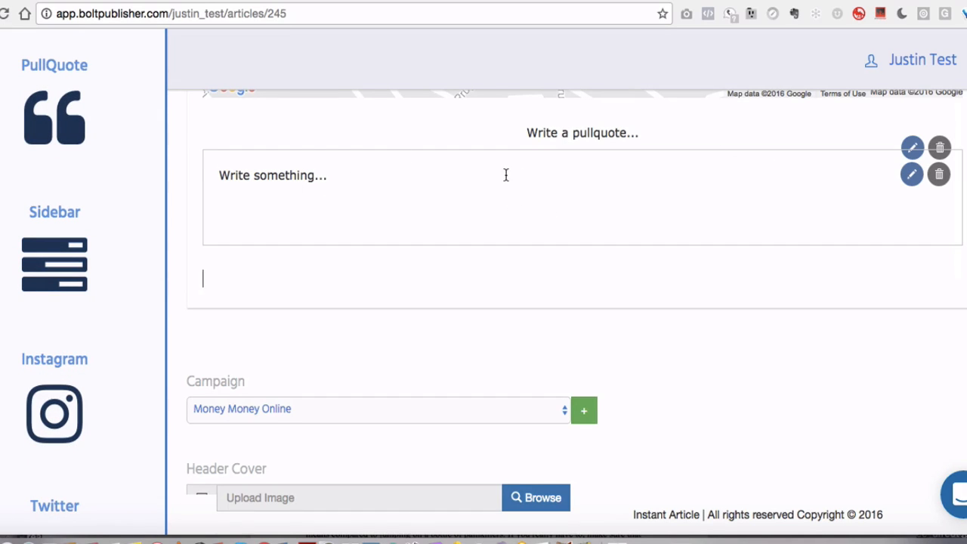
Insert an Instagram block below the sidebar block
scroll(506, 175, down, 2)
click(332, 241)
key(Return)
key(BackSpace)
key(BackSpace)
key(BackSpace)
key(BackSpace)
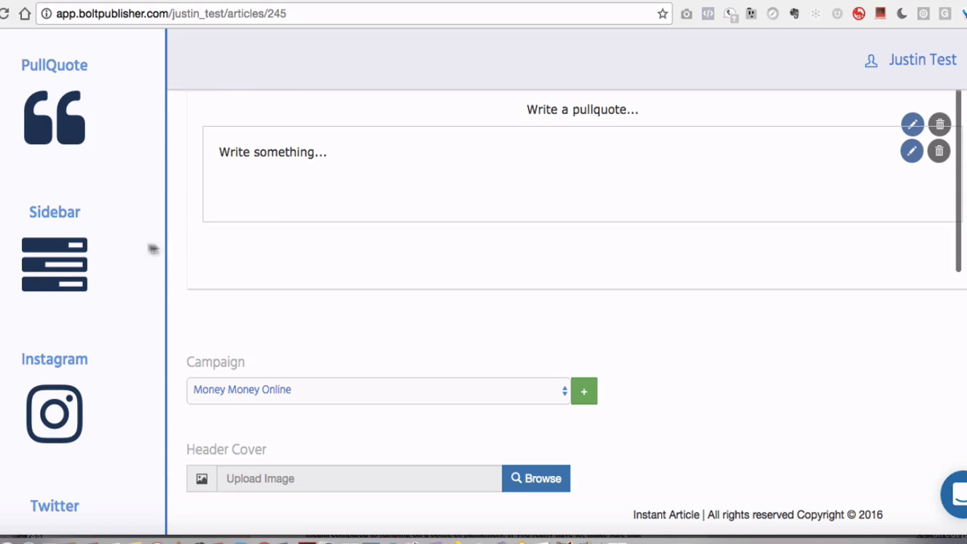
click(73, 387)
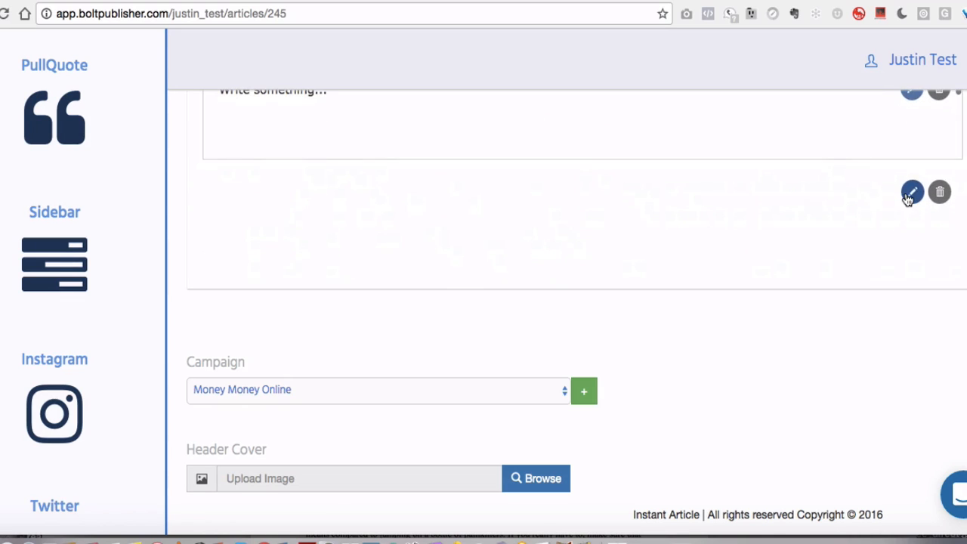
Embed an Instagram post by its image URL in the Instagram block and show it in the editor
click(910, 195)
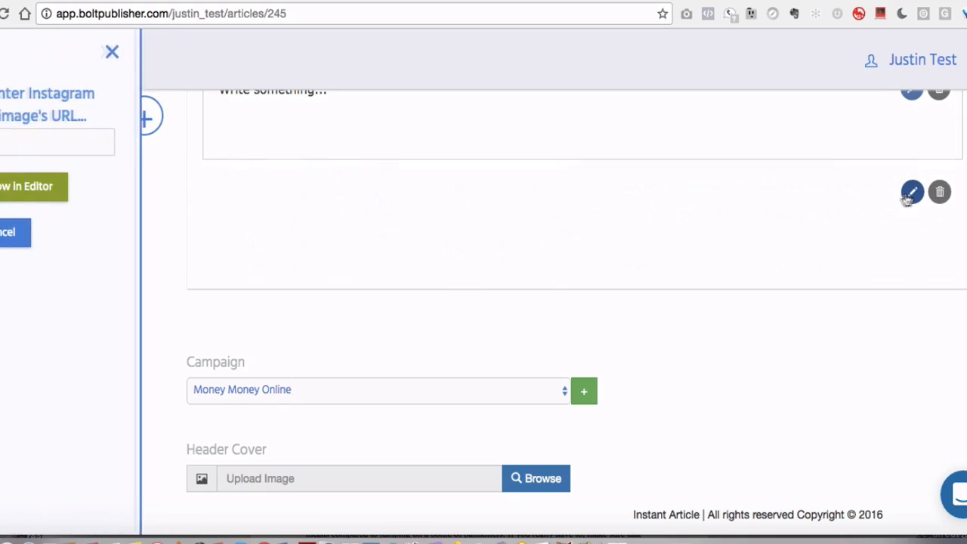
click(47, 132)
click(96, 169)
click(49, 189)
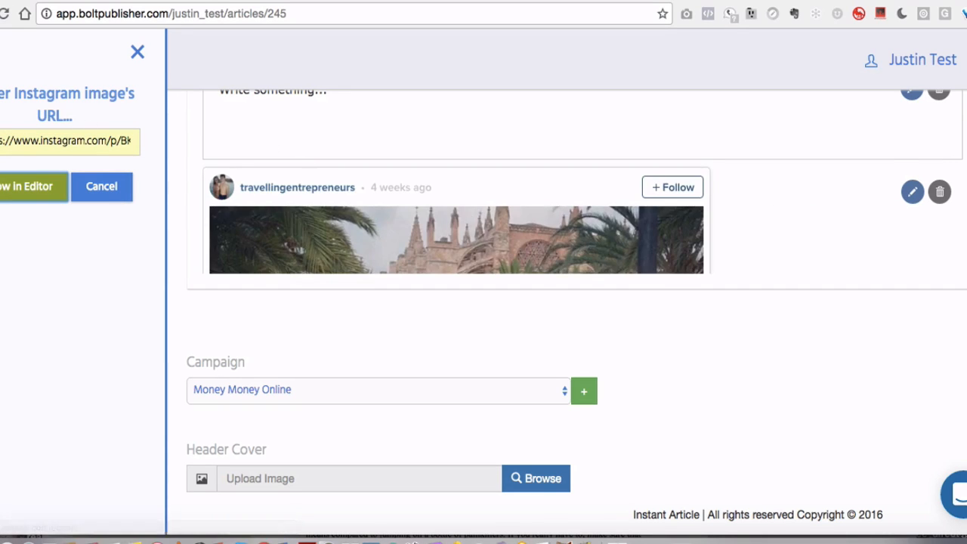
Drag a Twitter block into the article directly below the sidebar block
scroll(426, 159, down, 5)
scroll(426, 164, down, 10)
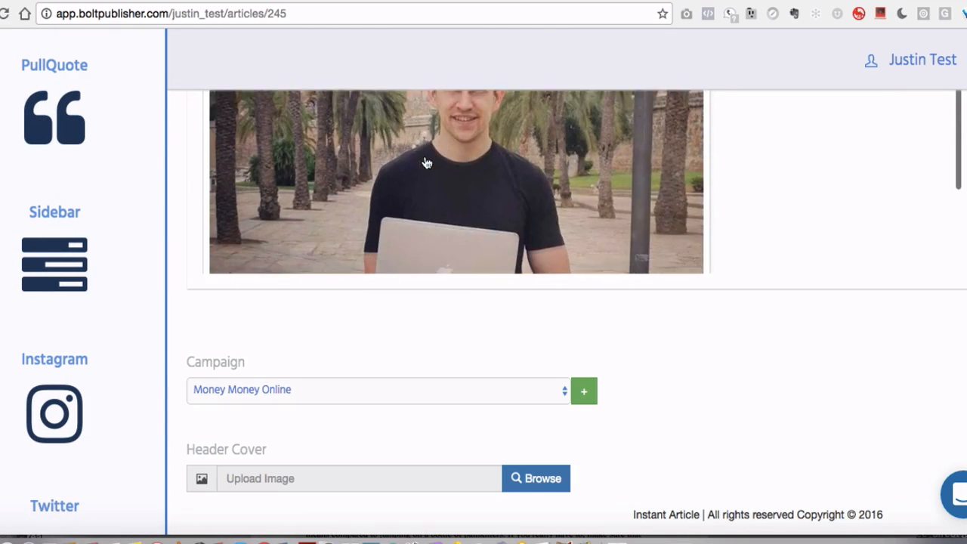
scroll(835, 400, up, 7)
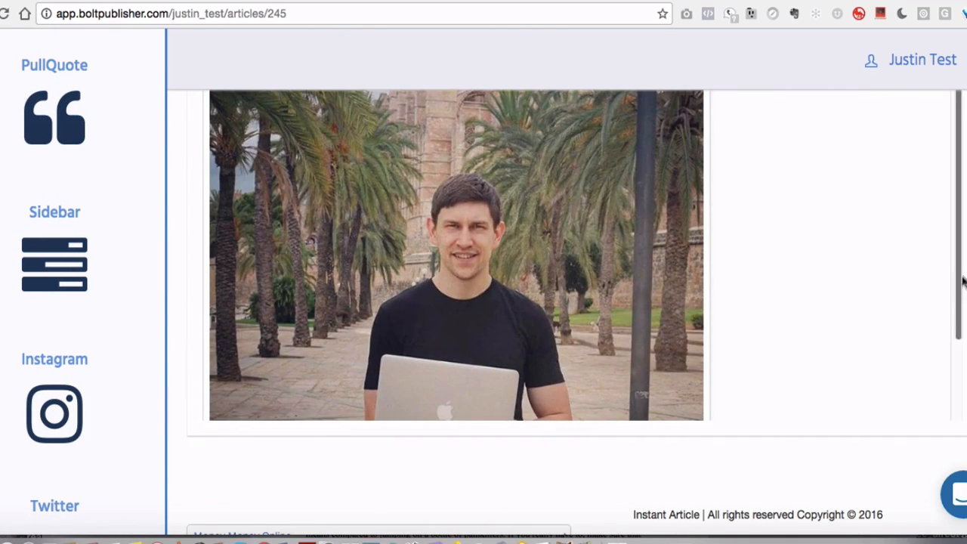
scroll(960, 281, up, 5)
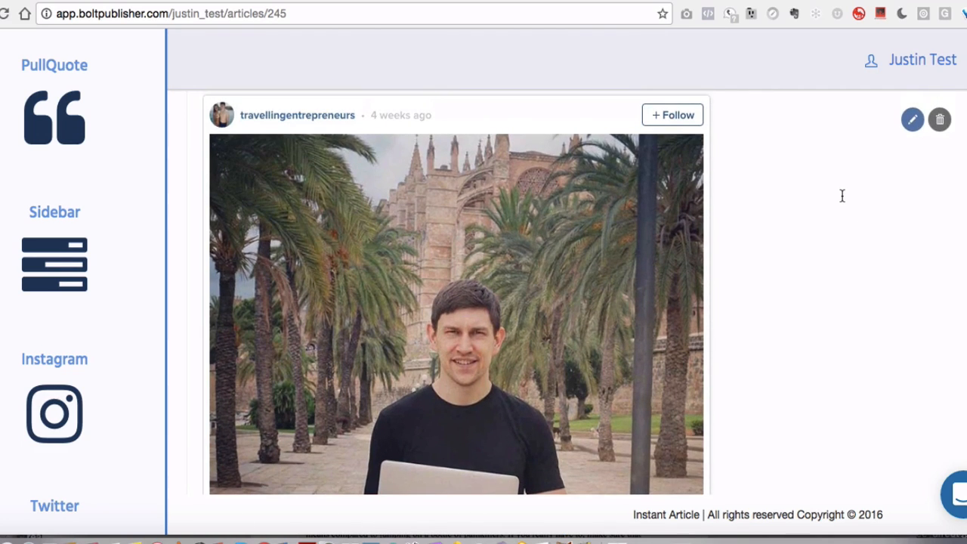
scroll(842, 197, down, 3)
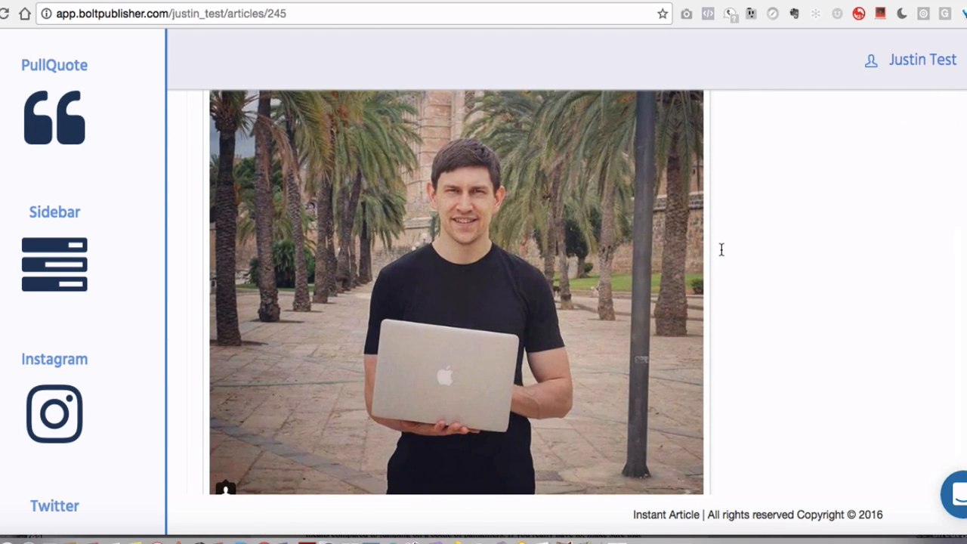
scroll(771, 269, down, 3)
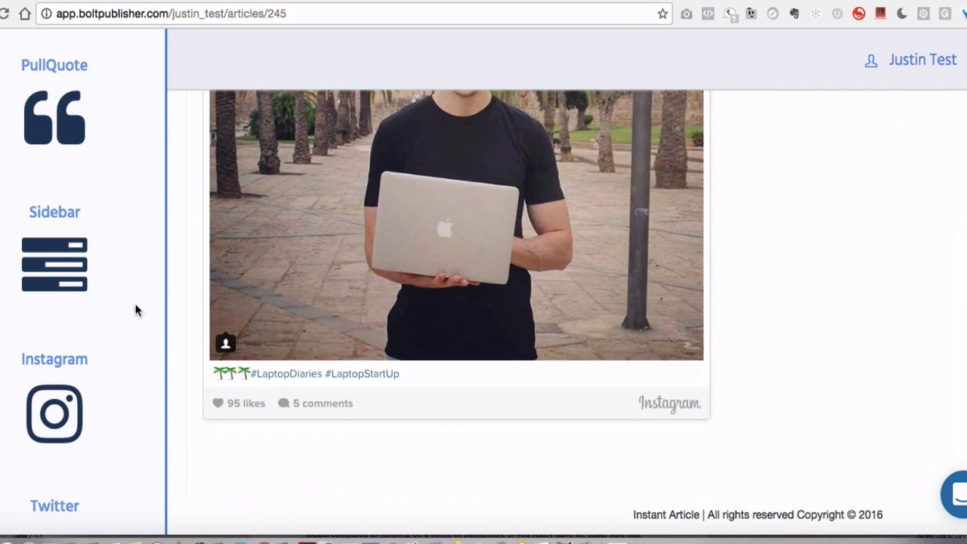
scroll(65, 325, down, 5)
drag(57, 280, 382, 371)
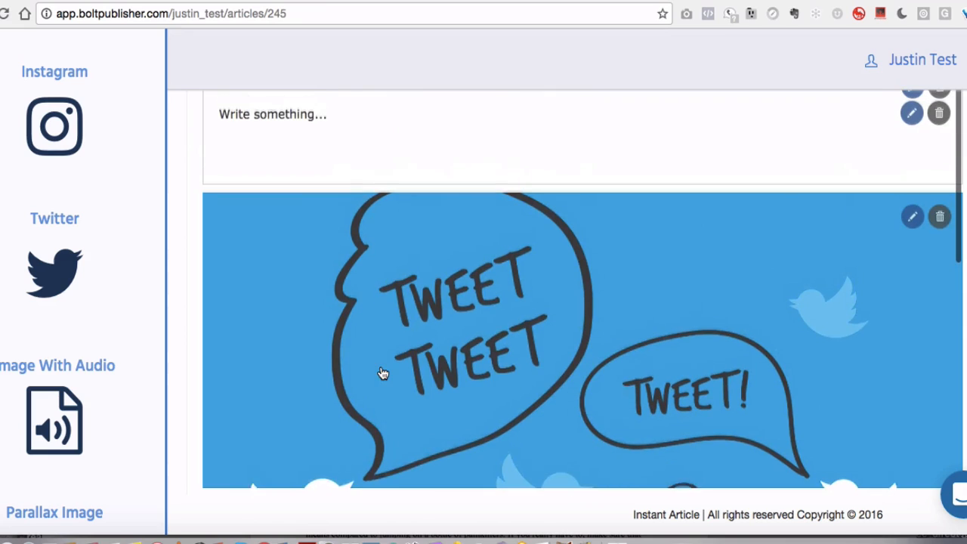
click(911, 221)
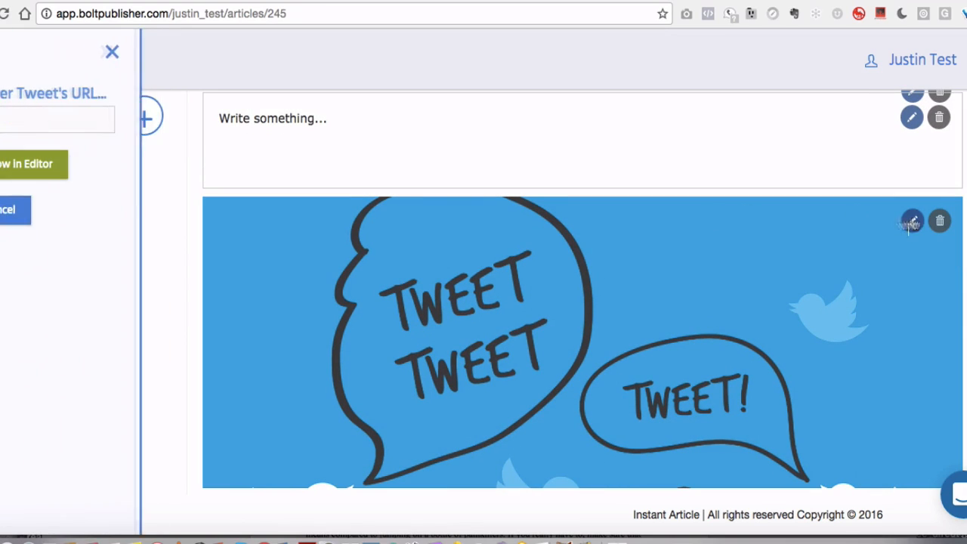
click(74, 109)
click(109, 145)
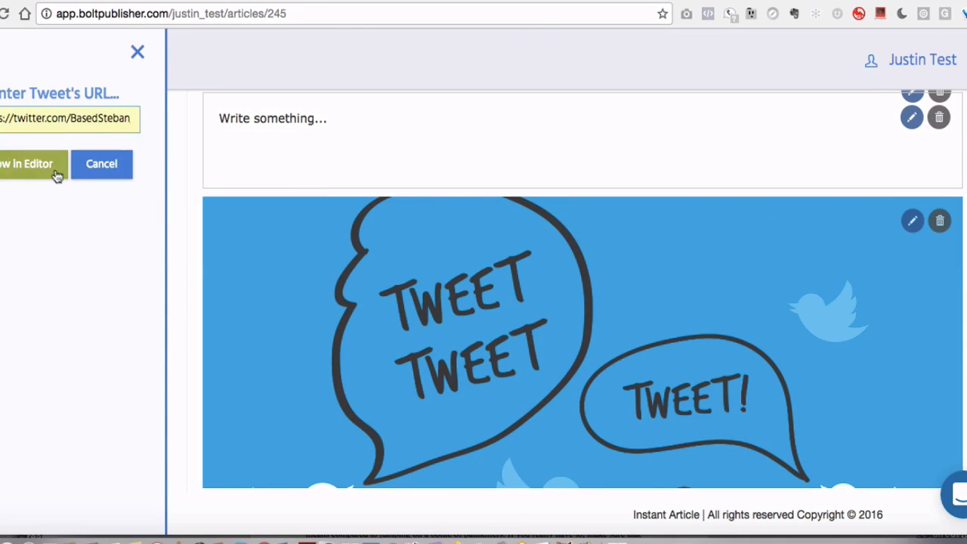
click(58, 171)
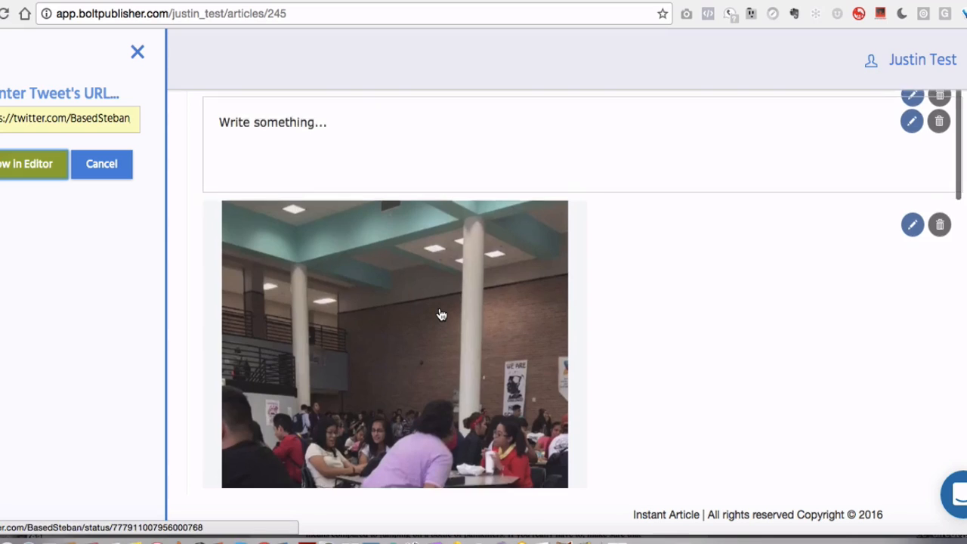
scroll(440, 315, down, 5)
scroll(440, 315, down, 5)
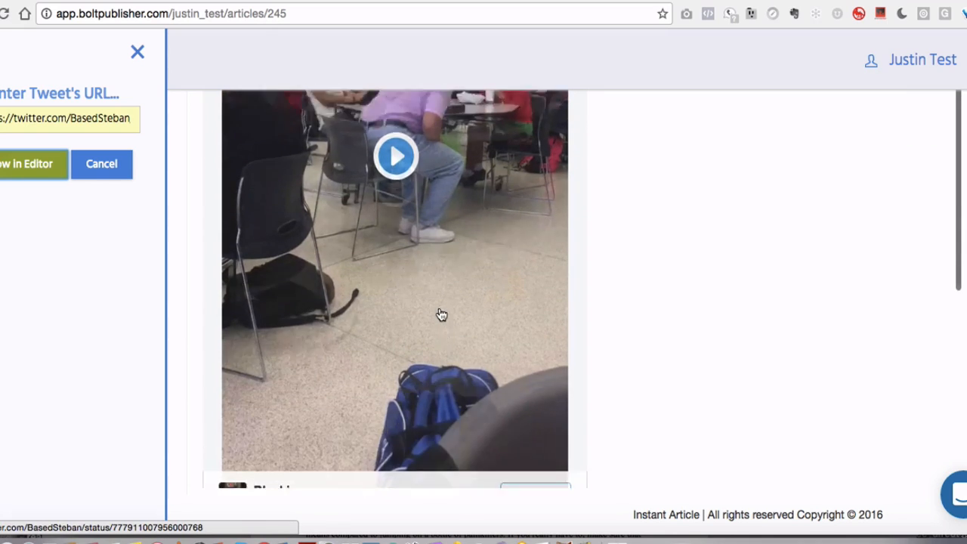
scroll(441, 315, up, 10)
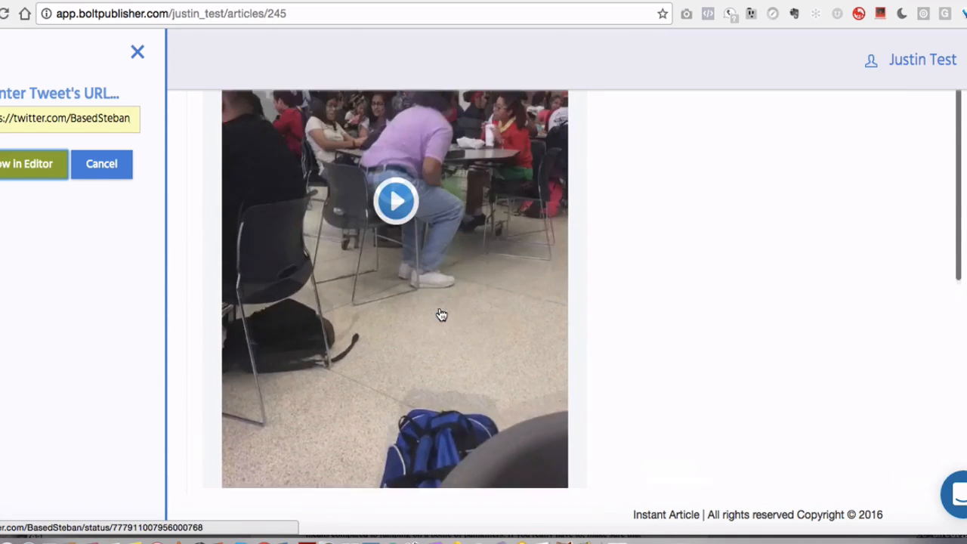
Review the article's embedded media blocks between the video and the Instagram post
scroll(441, 315, down, 3)
scroll(441, 315, up, 4)
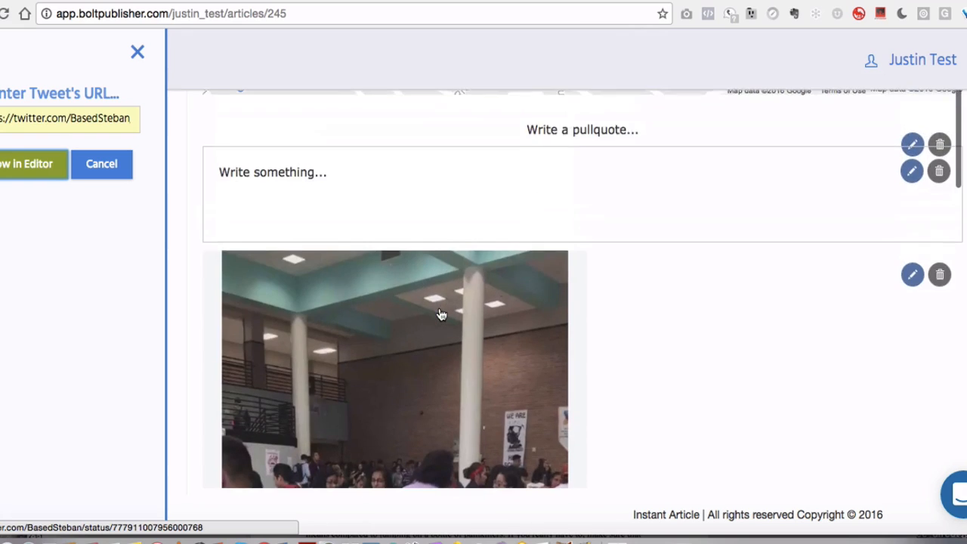
scroll(440, 315, down, 5)
scroll(404, 352, down, 6)
scroll(404, 352, up, 4)
scroll(404, 352, up, 4)
scroll(404, 352, down, 7)
scroll(402, 350, down, 20)
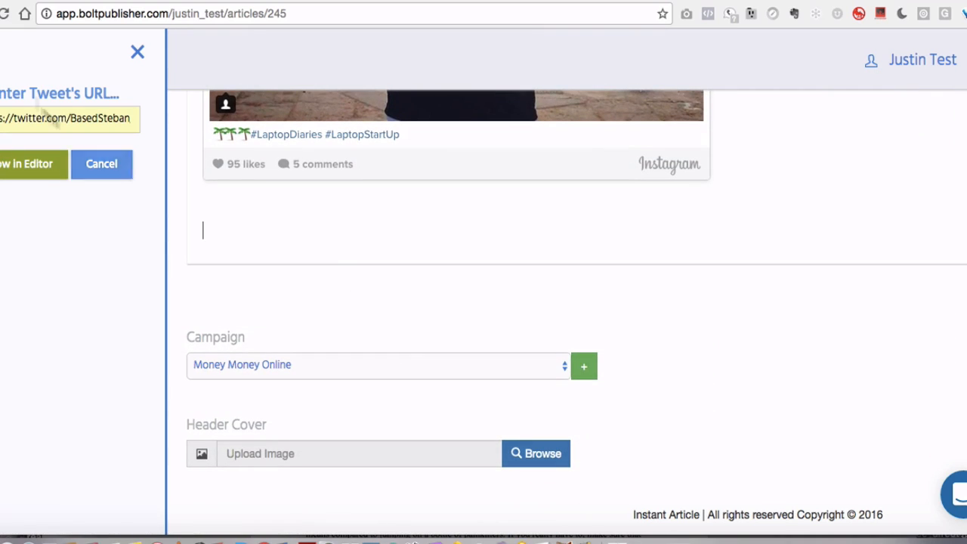
Close the tweet panel and drag an Image With Audio block into the article below the Instagram post
click(2, 51)
scroll(94, 228, down, 8)
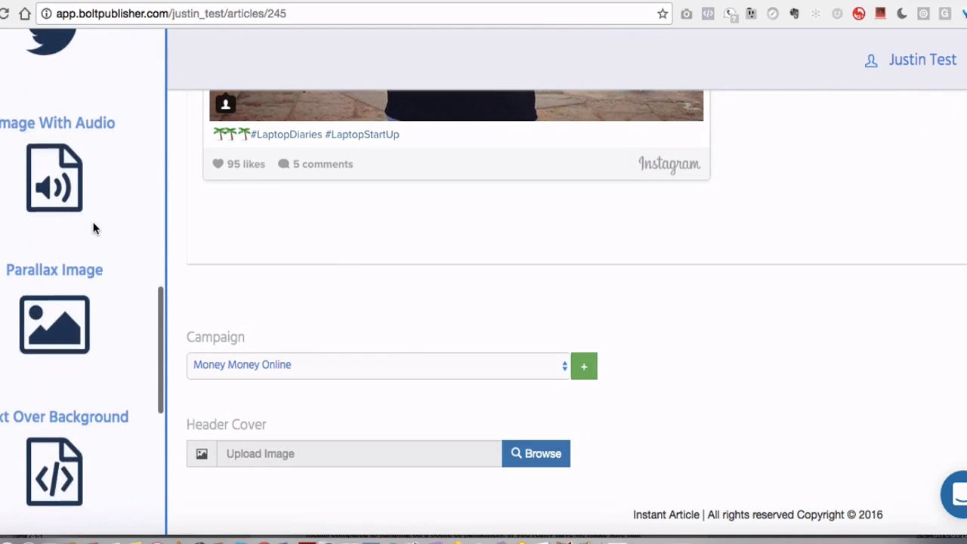
scroll(94, 227, up, 3)
drag(55, 202, 398, 219)
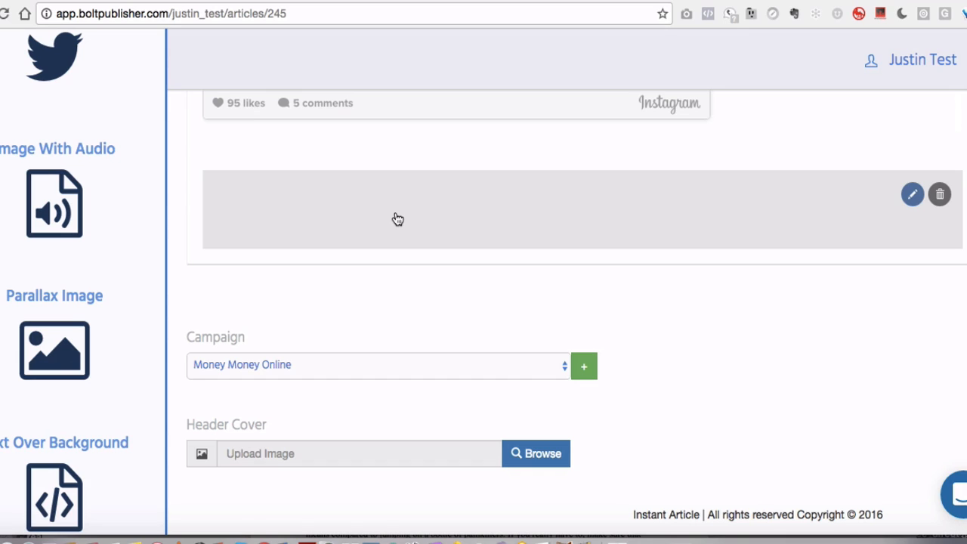
Drag a Parallax Image block into the article below the Image With Audio block
scroll(76, 242, down, 2)
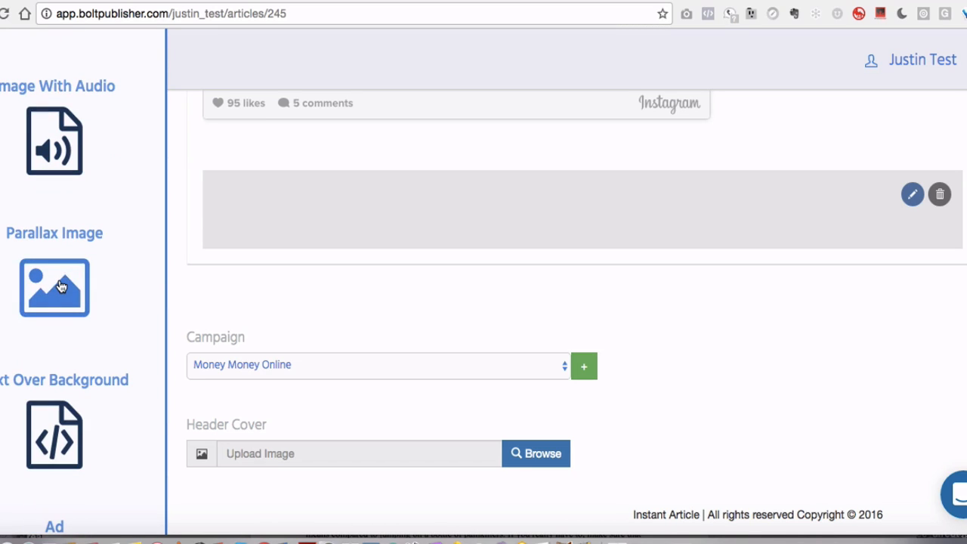
drag(64, 285, 337, 186)
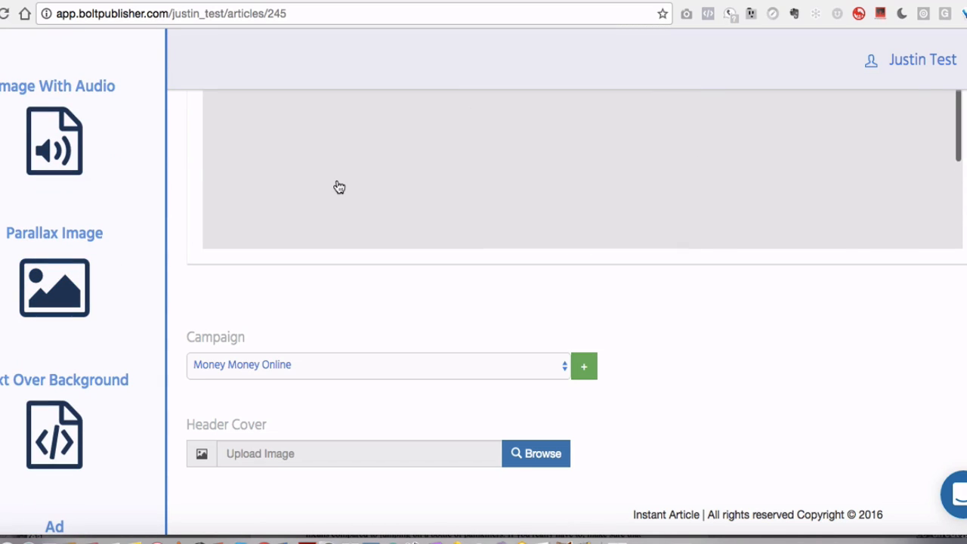
scroll(523, 178, down, 4)
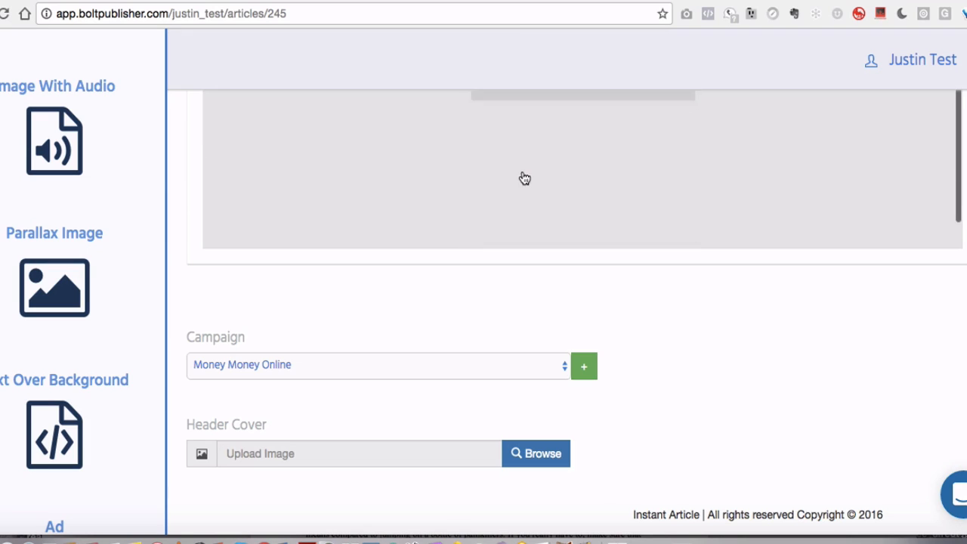
scroll(415, 183, down, 1)
click(302, 197)
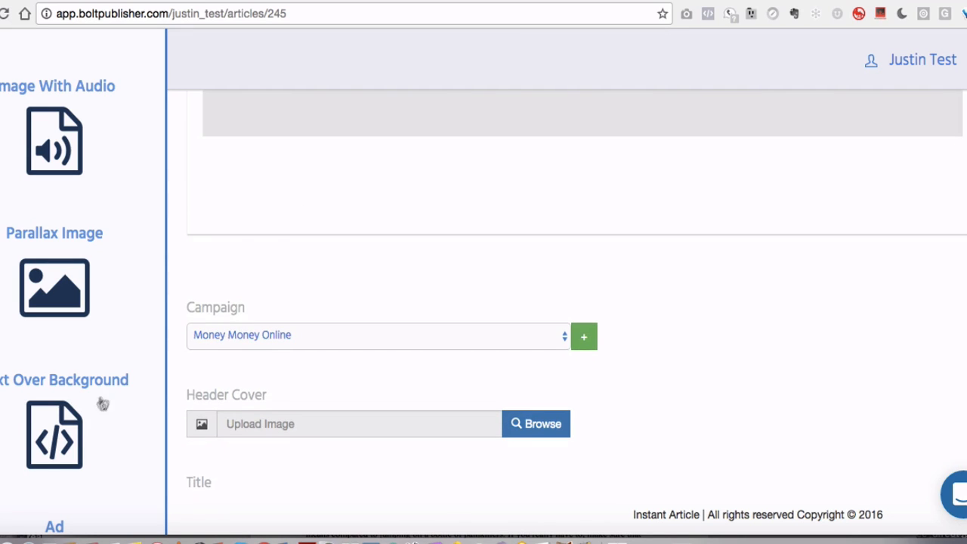
Insert a Text Over Background block at the end of the article body
click(74, 429)
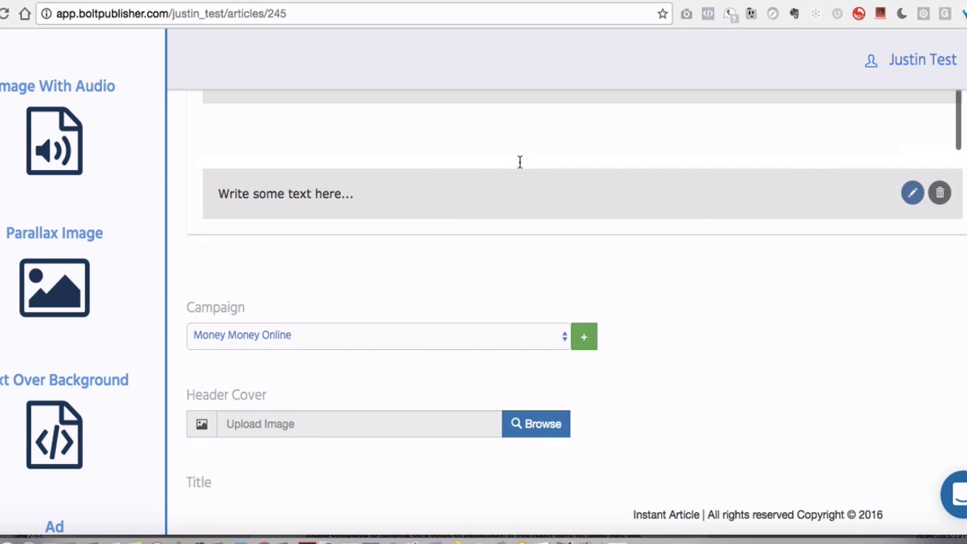
scroll(302, 182, down, 3)
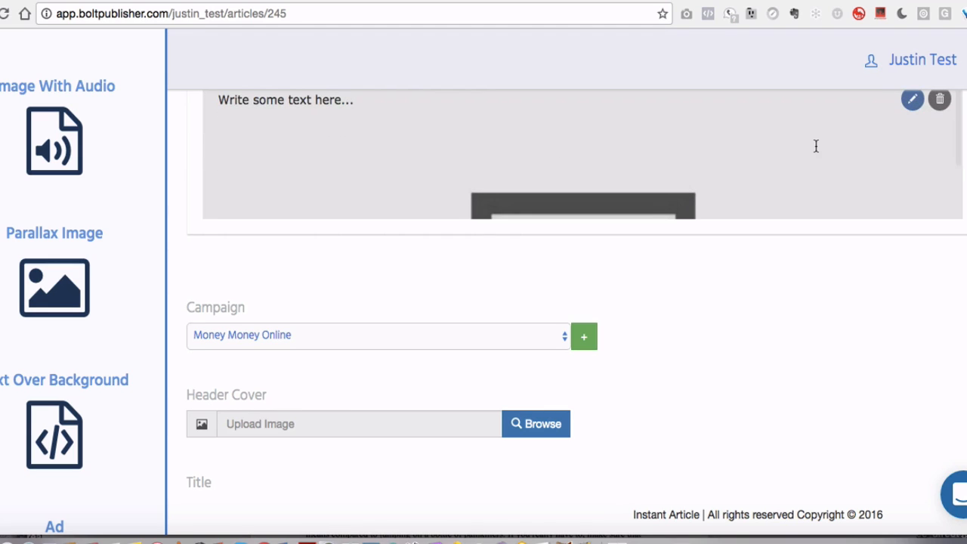
scroll(815, 144, up, 1)
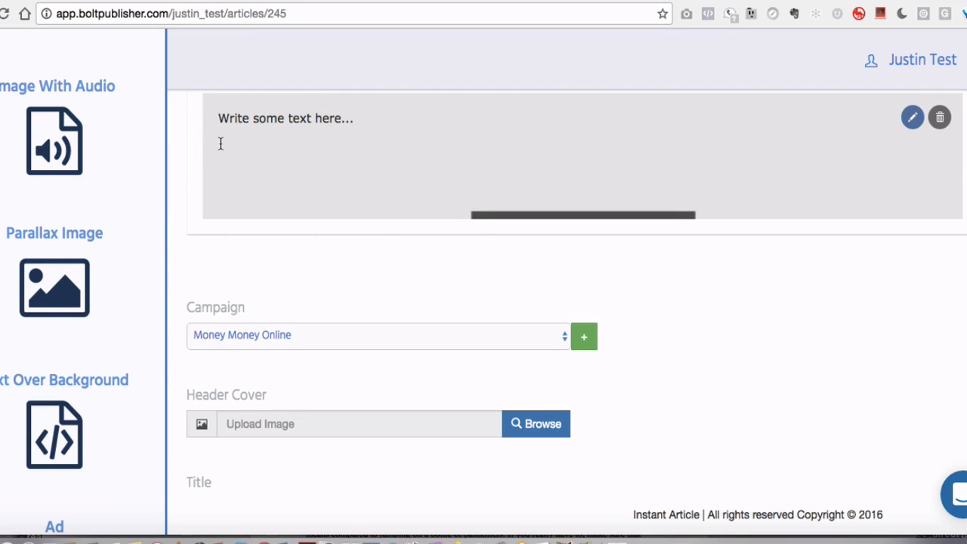
scroll(318, 179, down, 8)
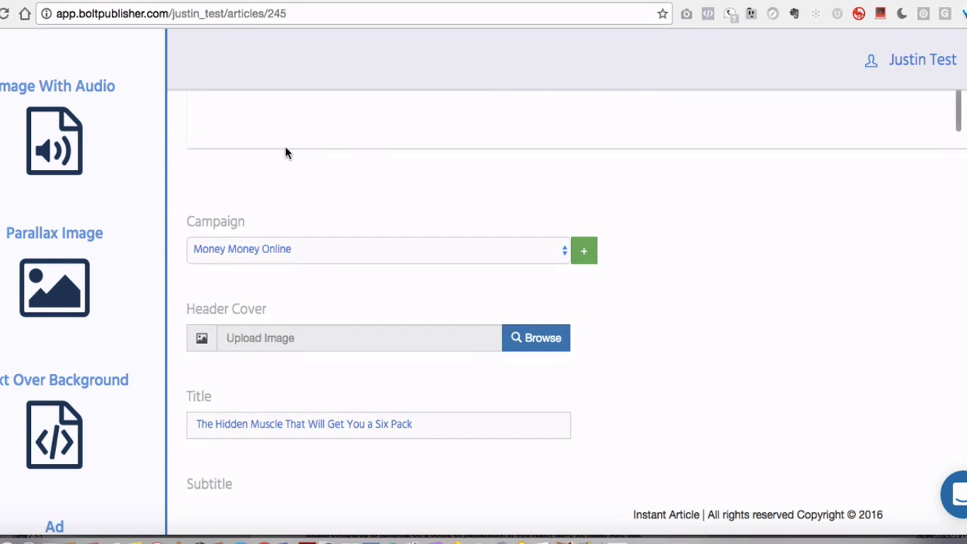
scroll(85, 320, down, 5)
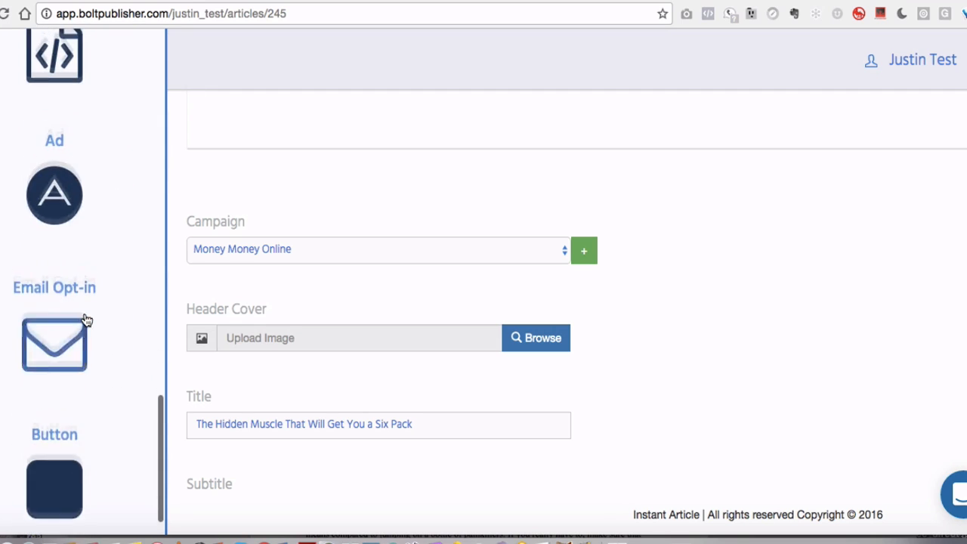
Insert an Ad block at the end of the article and briefly open its ad settings panel
drag(84, 320, 527, 221)
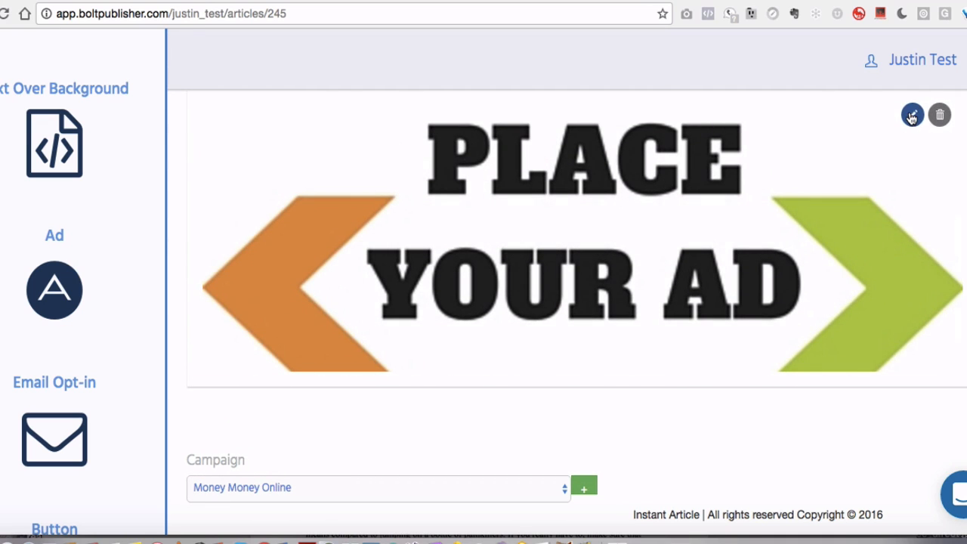
scroll(843, 302, down, 4)
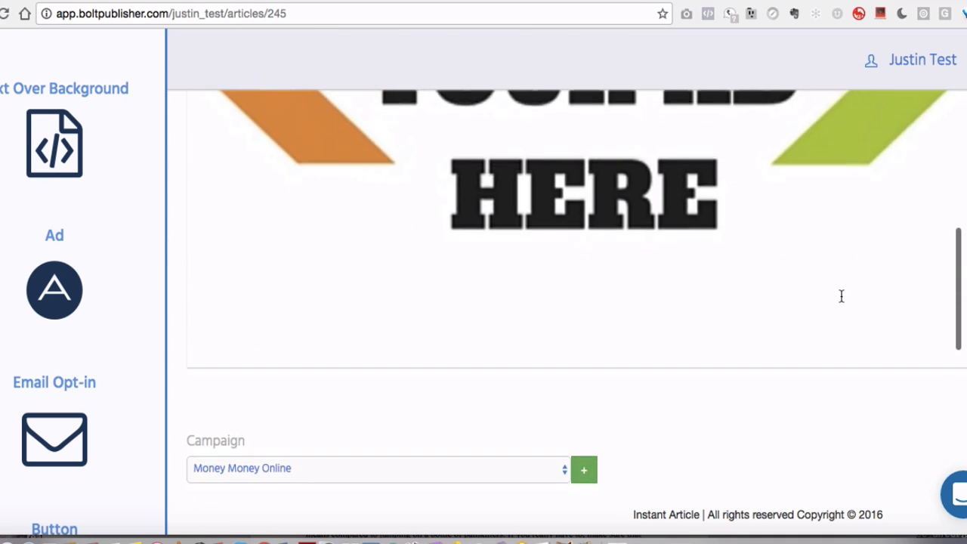
scroll(841, 296, up, 2)
scroll(768, 240, up, 4)
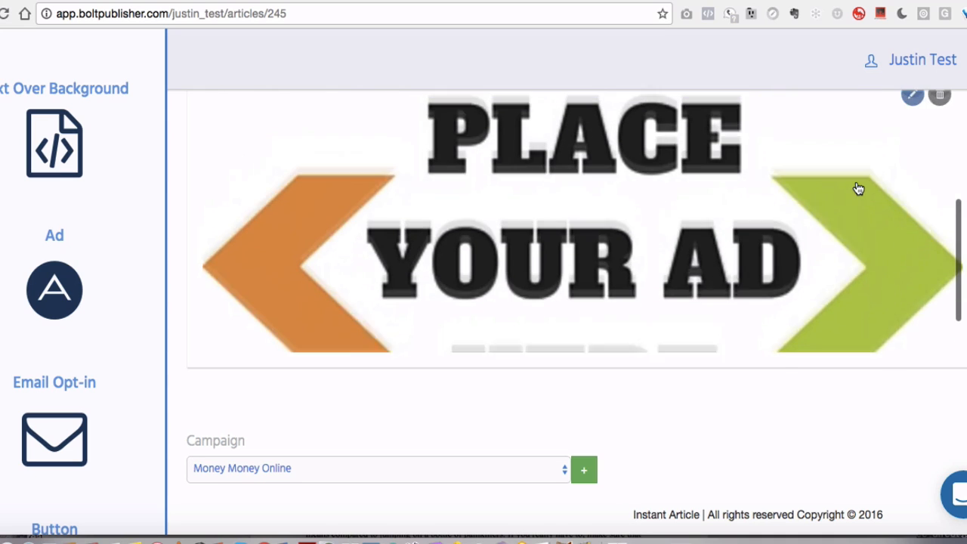
click(911, 132)
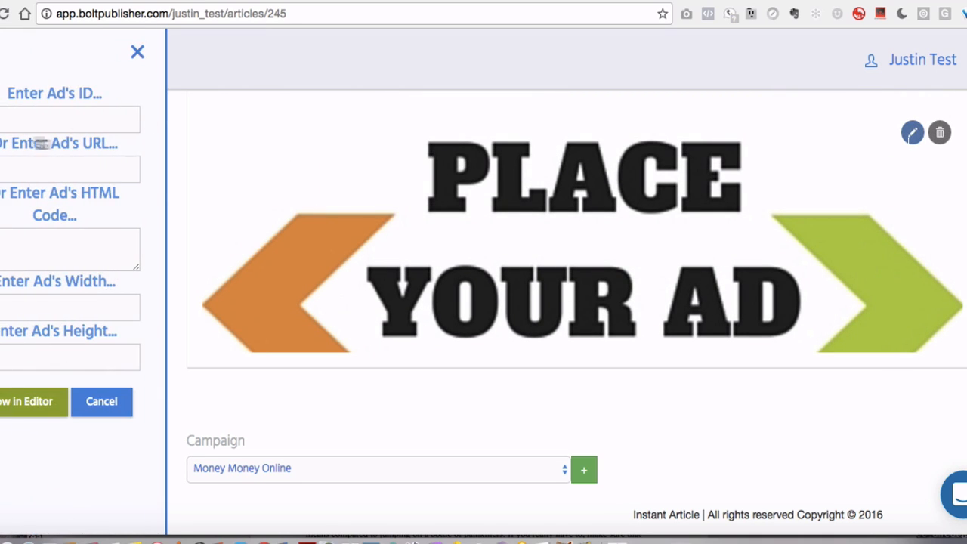
click(136, 51)
Insert an Email Opt-in block below the ad and open its settings
scroll(414, 170, down, 2)
scroll(412, 288, down, 2)
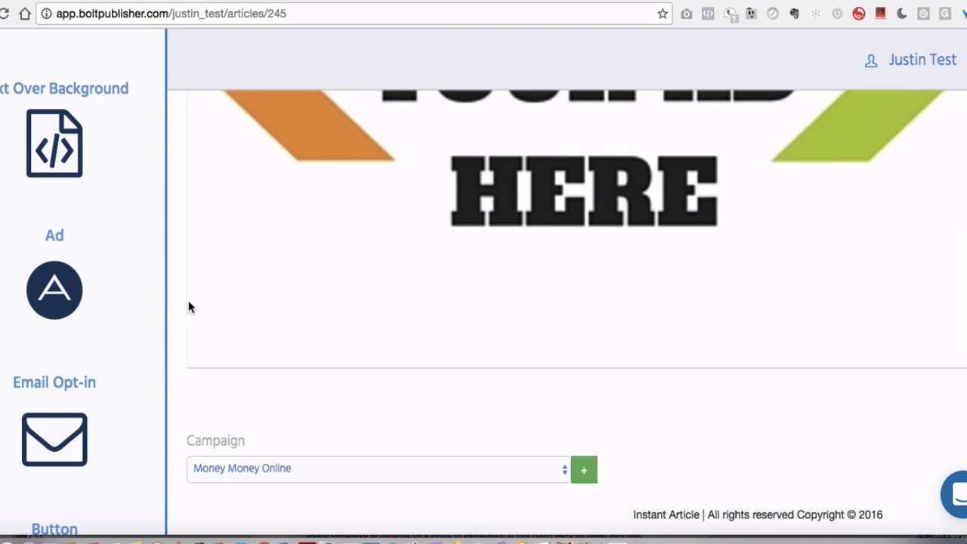
click(61, 456)
scroll(444, 308, down, 2)
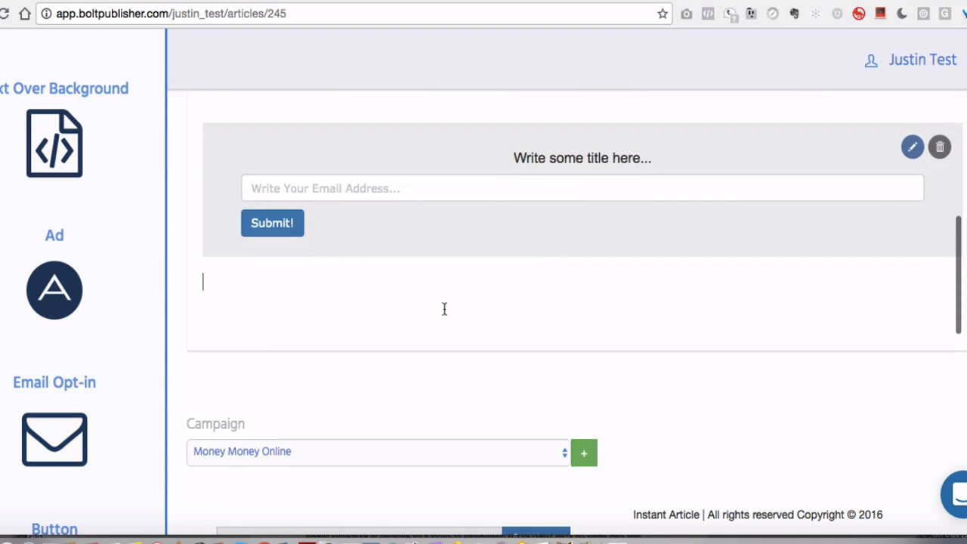
click(911, 148)
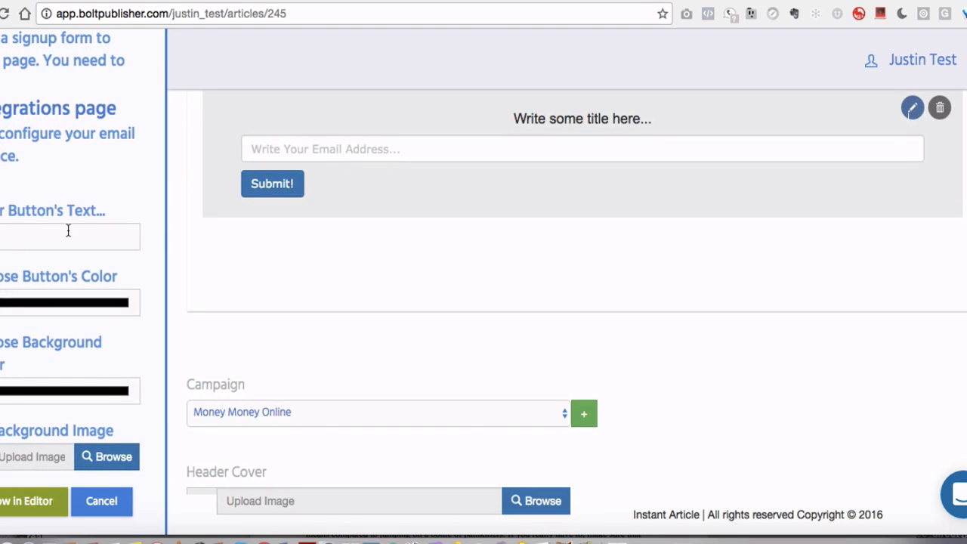
Set the opt-in button's text to Click Here Now
text(C)
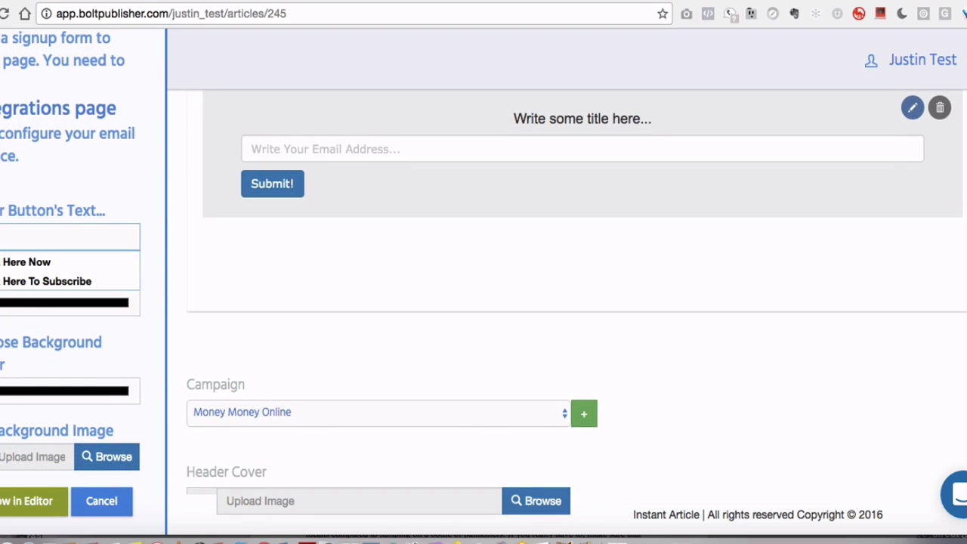
text(e Now)
click(26, 261)
scroll(58, 304, down, 2)
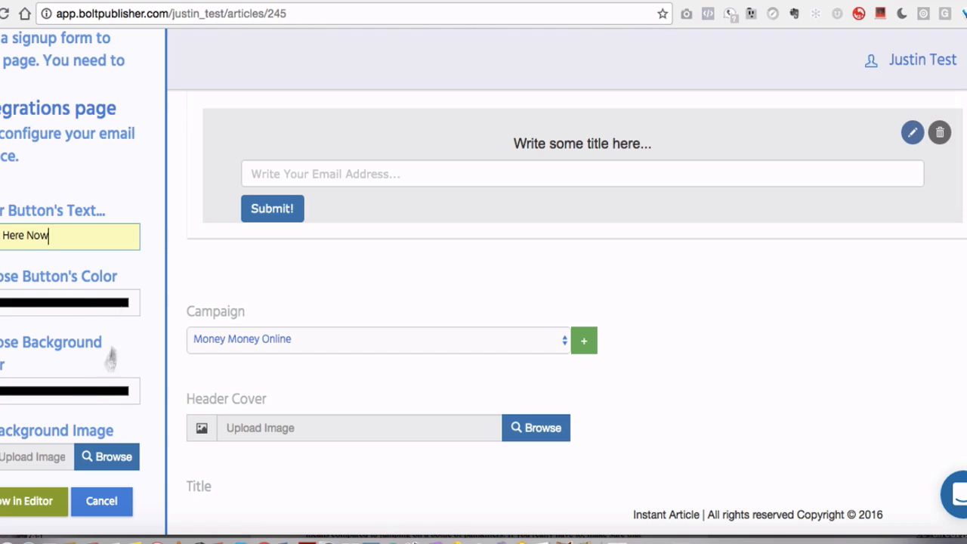
scroll(110, 341, down, 2)
scroll(394, 197, up, 2)
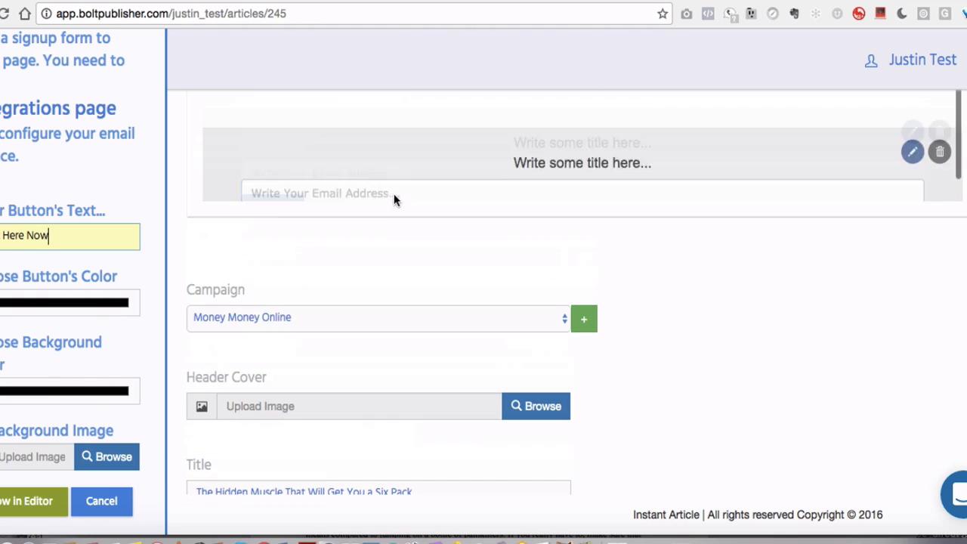
scroll(631, 123, down, 1)
scroll(632, 123, up, 2)
click(404, 179)
key(BackSpace)
Set the opt-in button colour to blue and show the opt-in block in the editor
scroll(513, 170, down, 3)
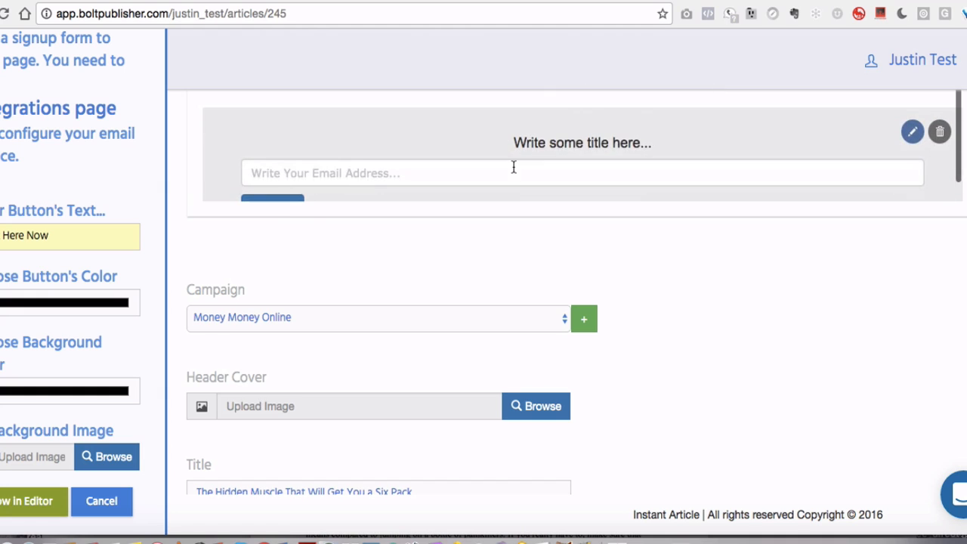
scroll(69, 293, down, 1)
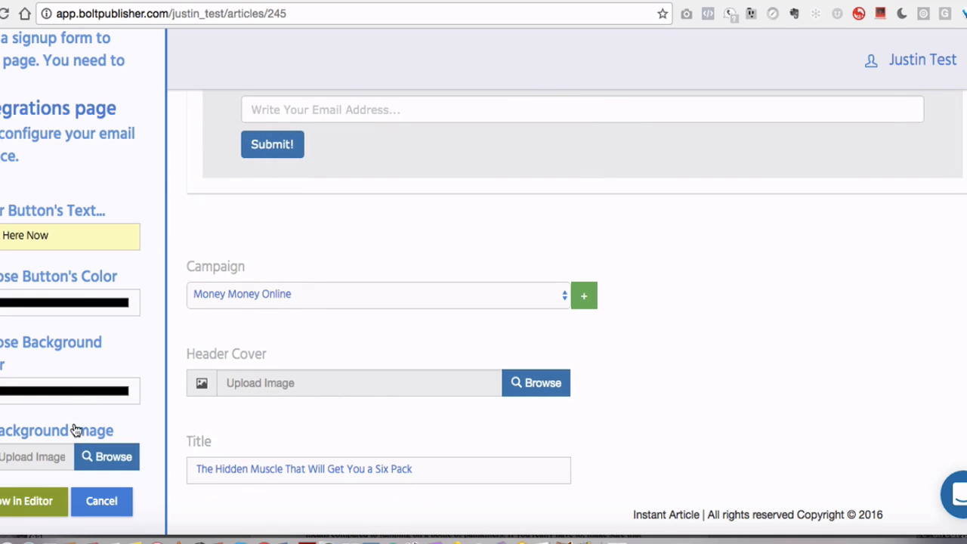
scroll(76, 431, down, 2)
scroll(75, 430, up, 2)
scroll(339, 256, up, 4)
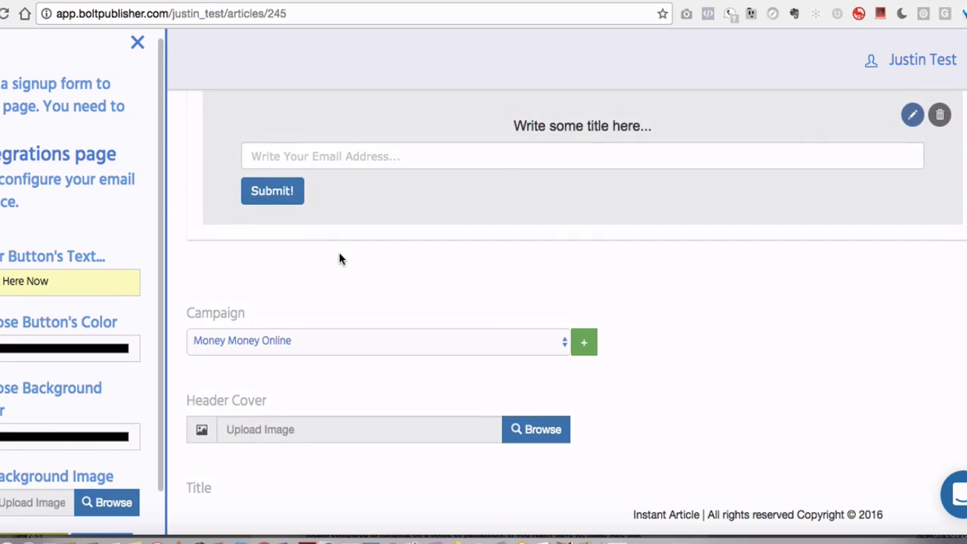
click(114, 354)
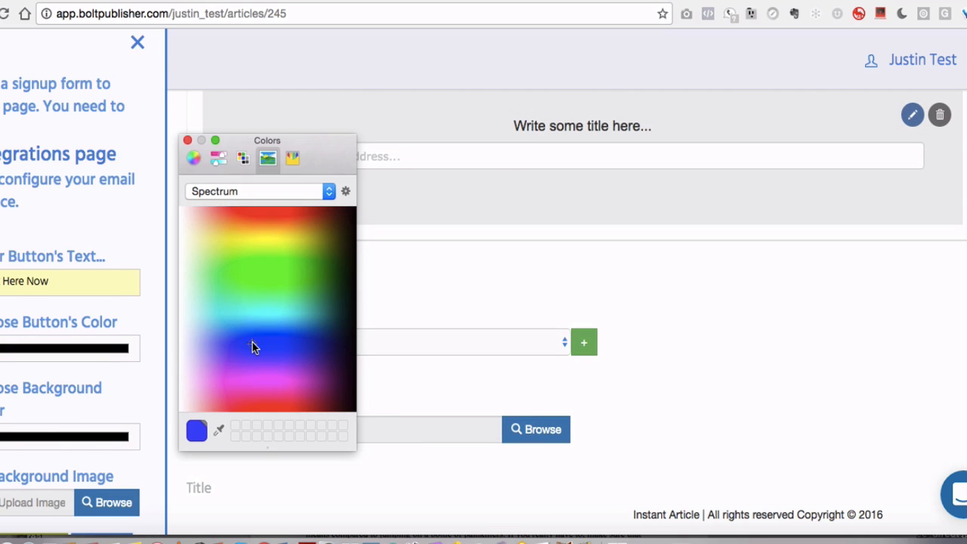
click(199, 431)
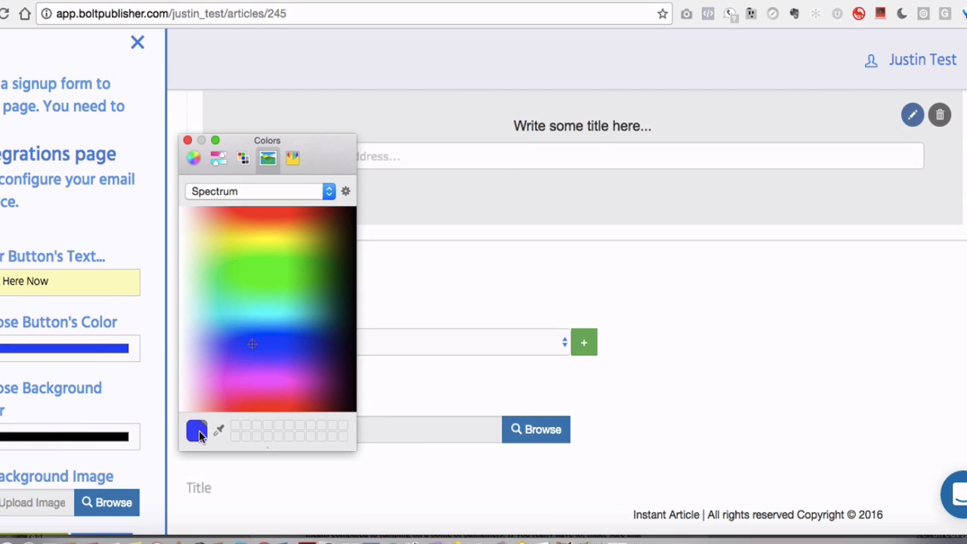
click(121, 497)
scroll(107, 406, down, 3)
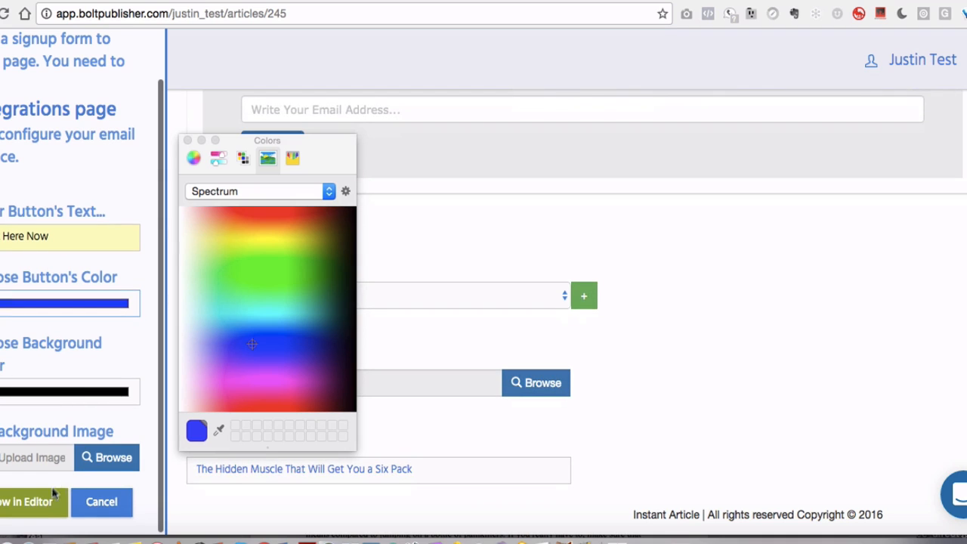
click(55, 489)
scroll(650, 252, up, 2)
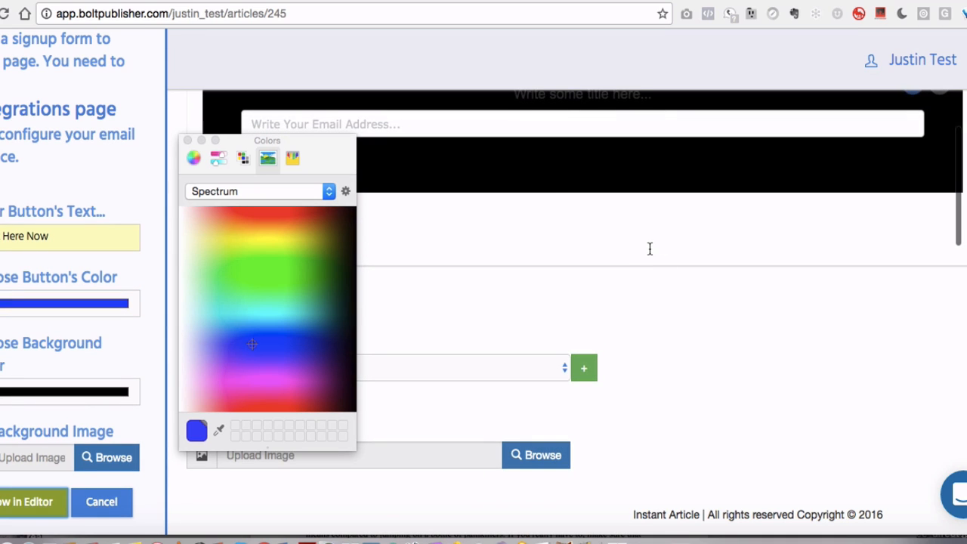
click(189, 140)
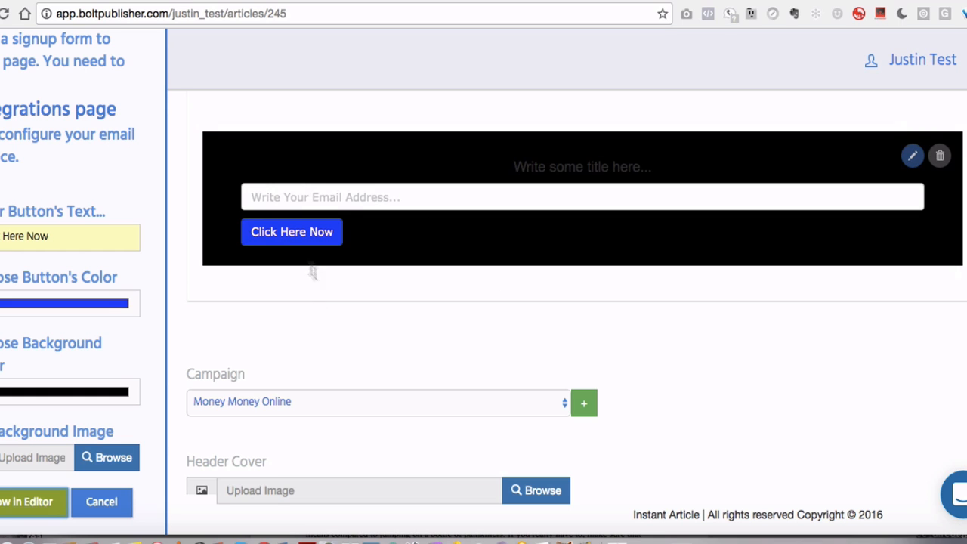
Review the styled email opt-in block in the article
scroll(284, 248, down, 1)
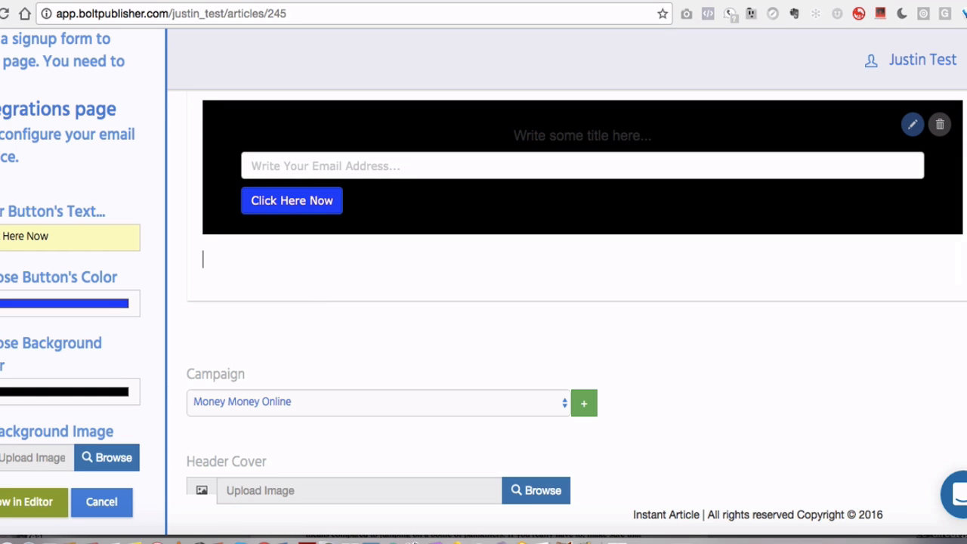
scroll(204, 259, down, 2)
scroll(97, 196, up, 1)
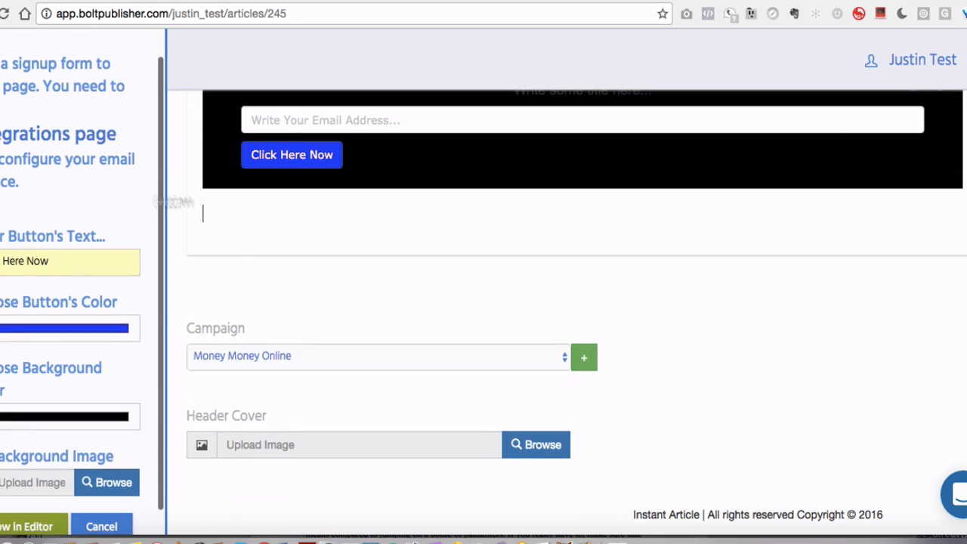
scroll(270, 198, up, 4)
scroll(269, 198, down, 3)
scroll(269, 199, down, 1)
click(240, 210)
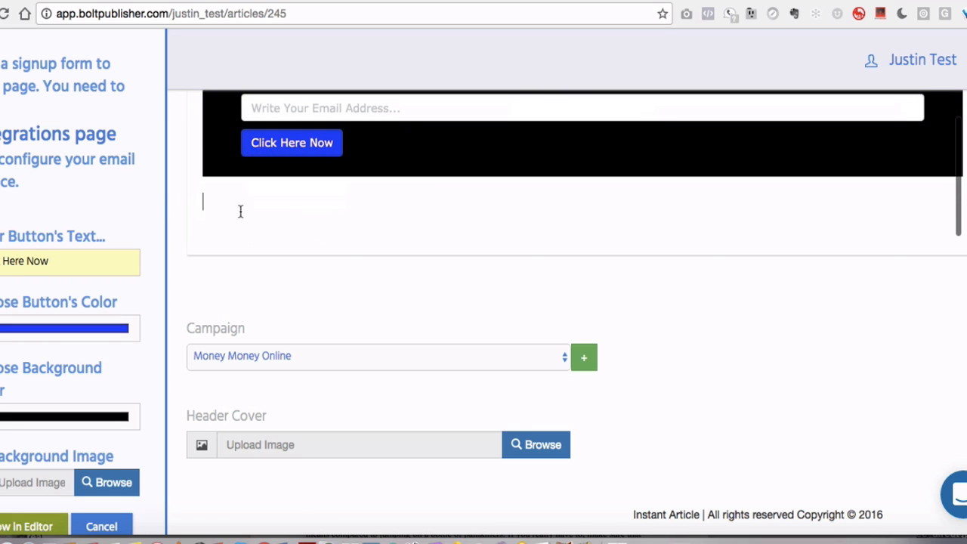
scroll(62, 148, up, 3)
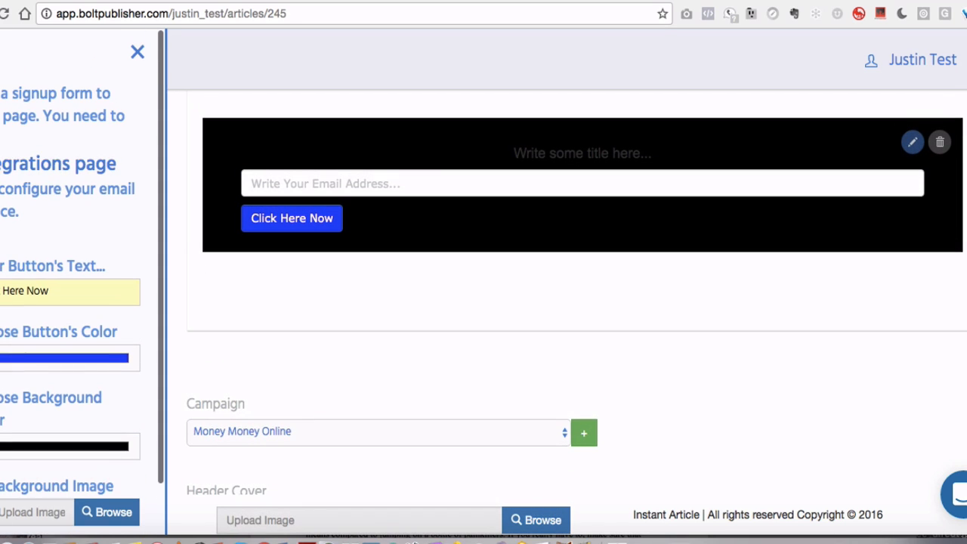
Close the opt-in settings, insert a Button block below the email opt-in and open its settings
click(138, 52)
scroll(102, 211, down, 4)
scroll(101, 217, down, 2)
scroll(73, 370, down, 2)
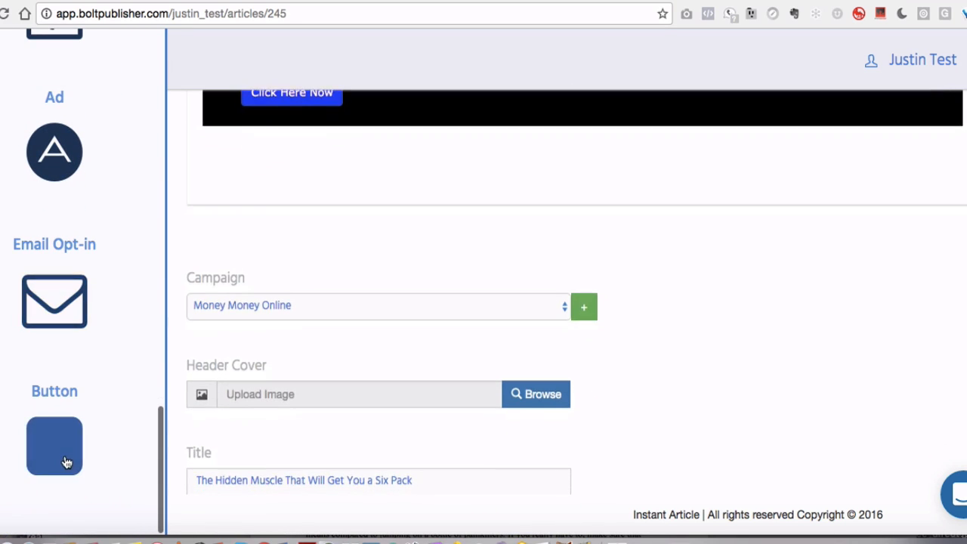
click(65, 458)
scroll(385, 302, up, 3)
click(385, 301)
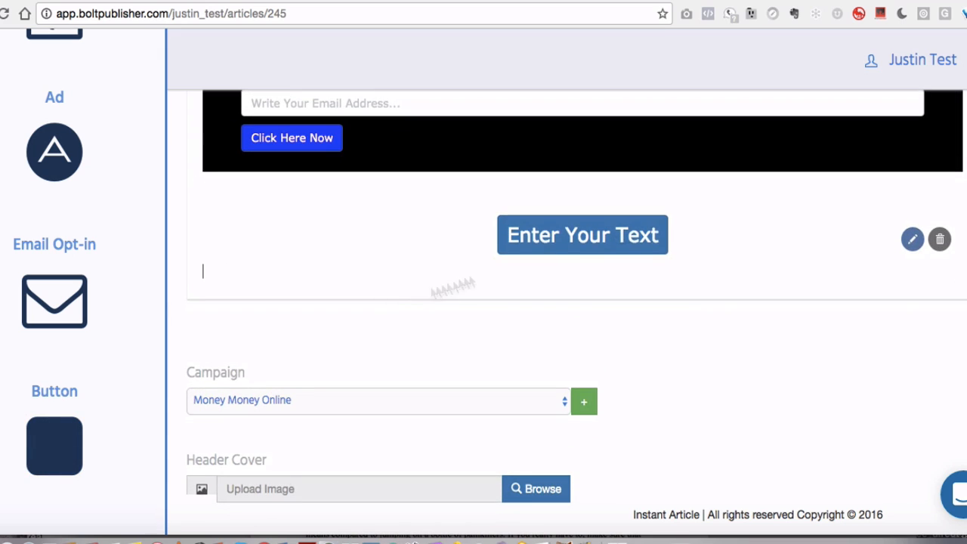
click(913, 239)
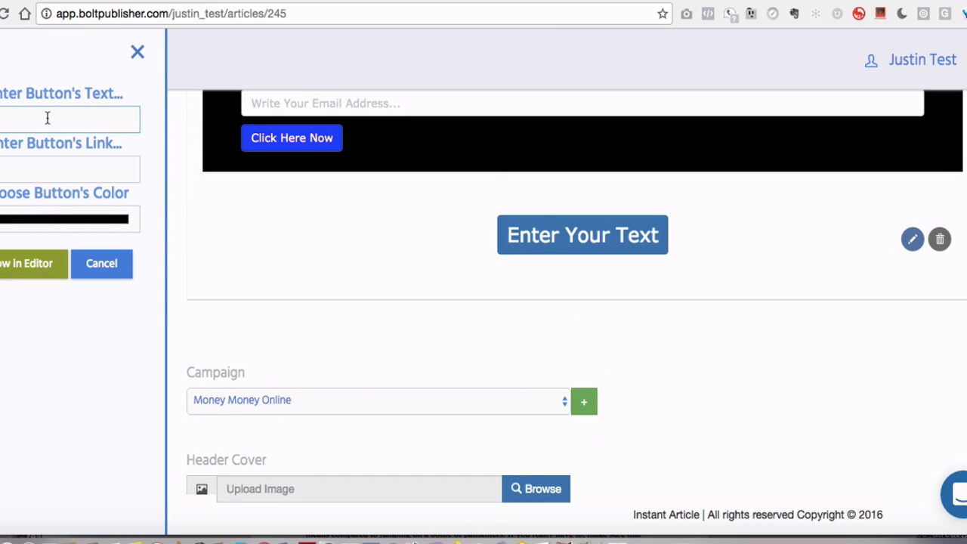
Set the button's text to Click Here To Learn More
click(47, 118)
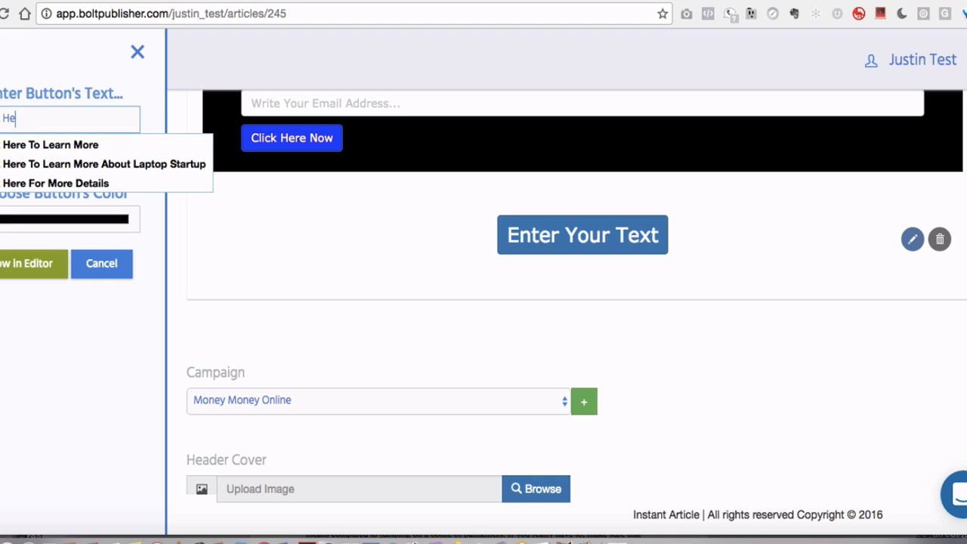
click(26, 148)
click(46, 177)
Set the button colour to blue, show the button in the editor and close its settings
click(106, 223)
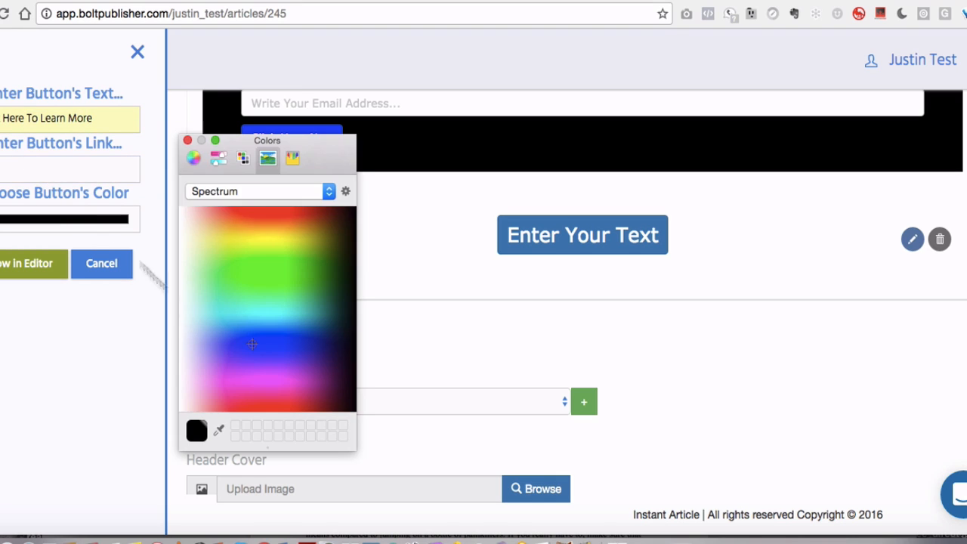
click(243, 345)
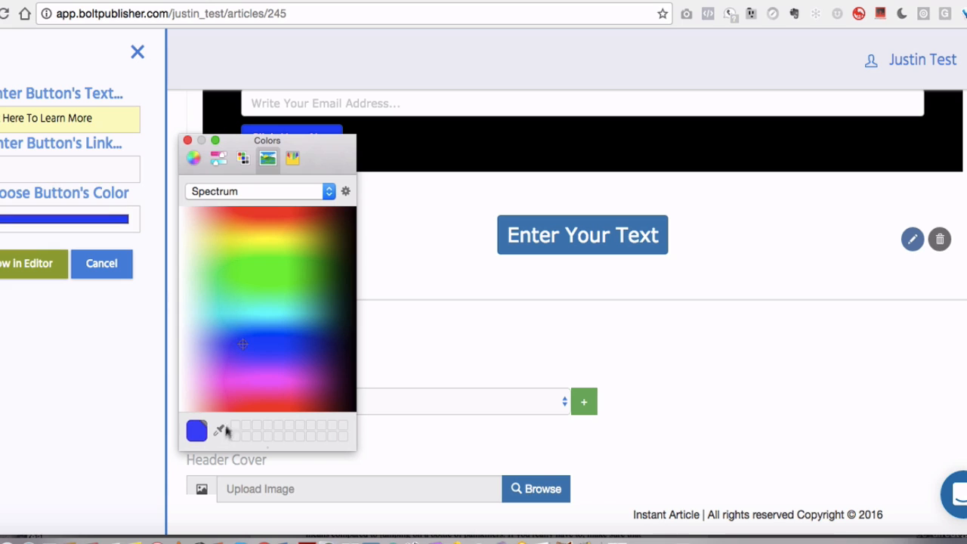
click(187, 140)
click(38, 263)
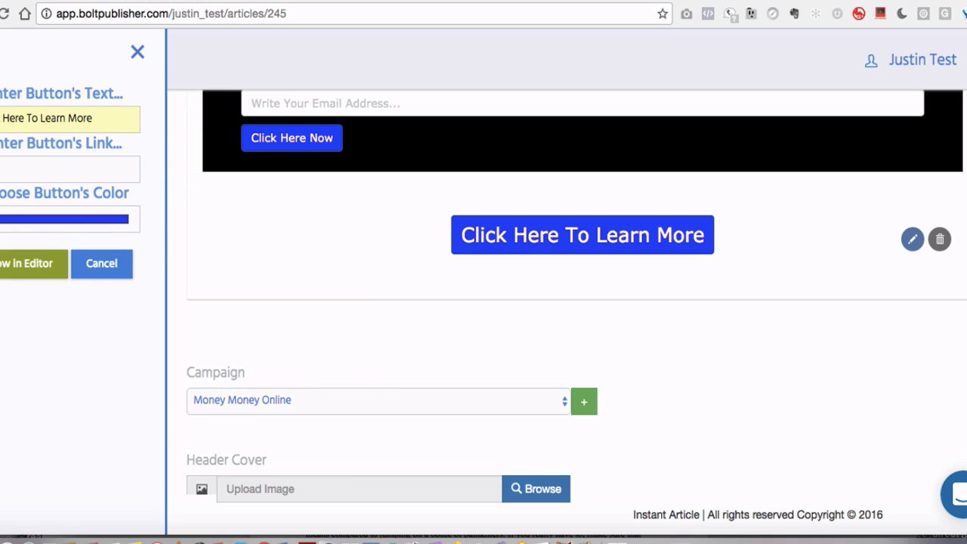
click(138, 52)
Open the preview of the article
scroll(415, 171, up, 5)
scroll(415, 171, up, 10)
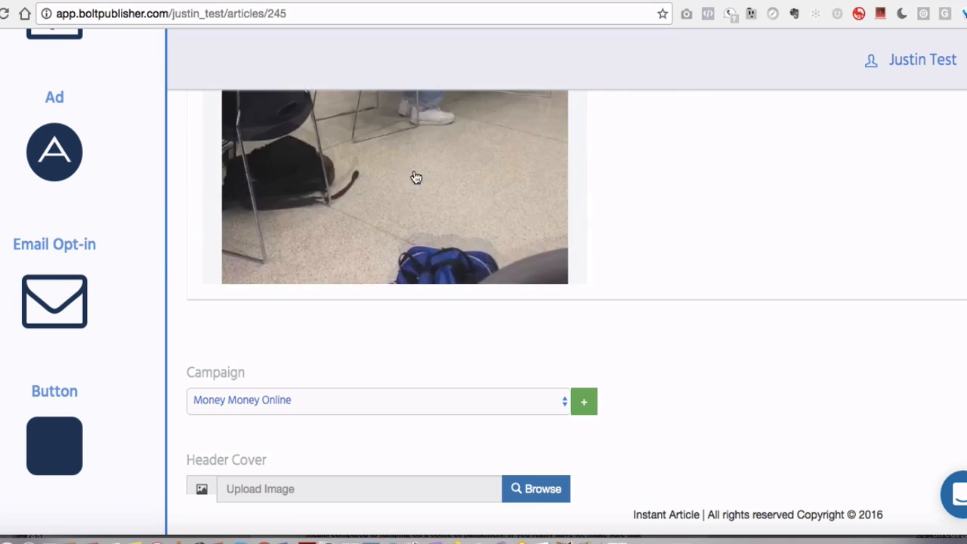
scroll(415, 177, up, 10)
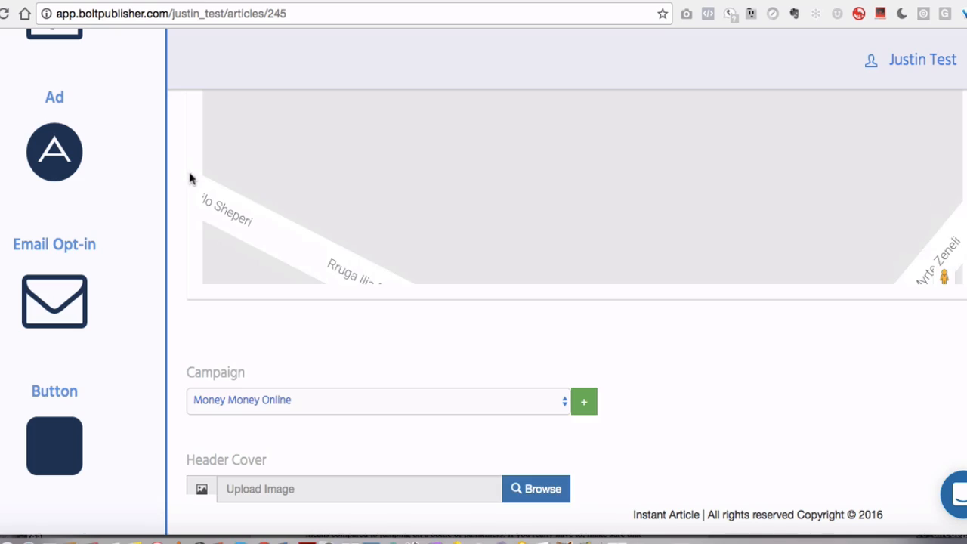
scroll(188, 180, up, 10)
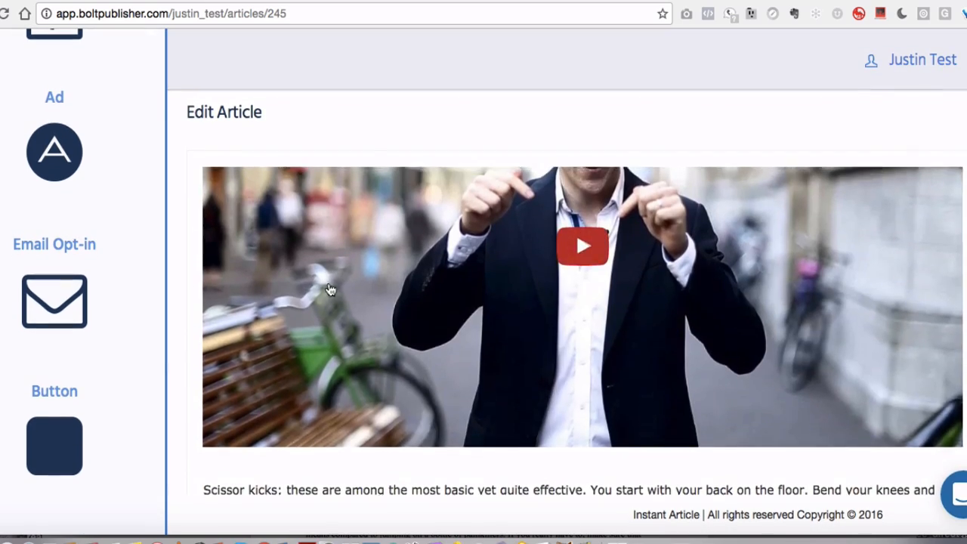
scroll(330, 290, down, 10)
scroll(329, 287, down, 15)
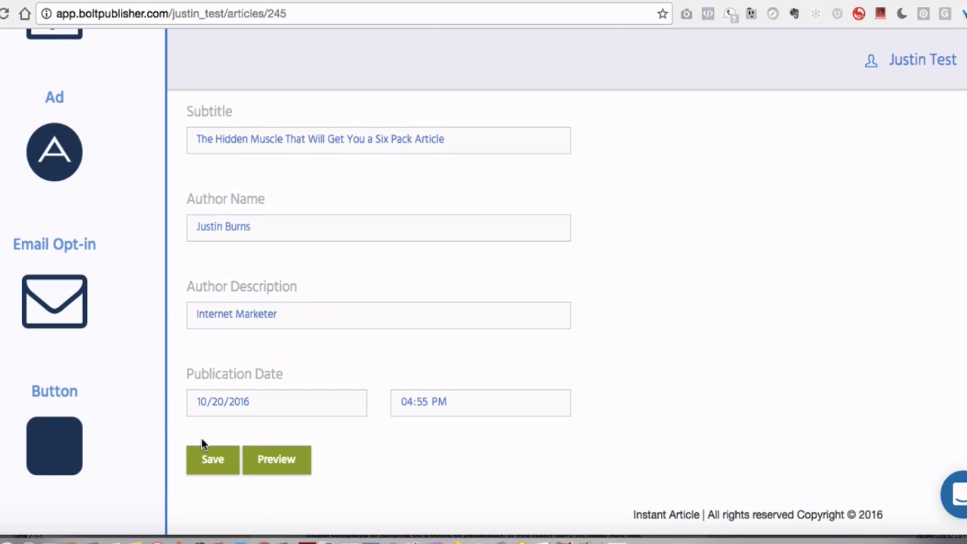
click(278, 462)
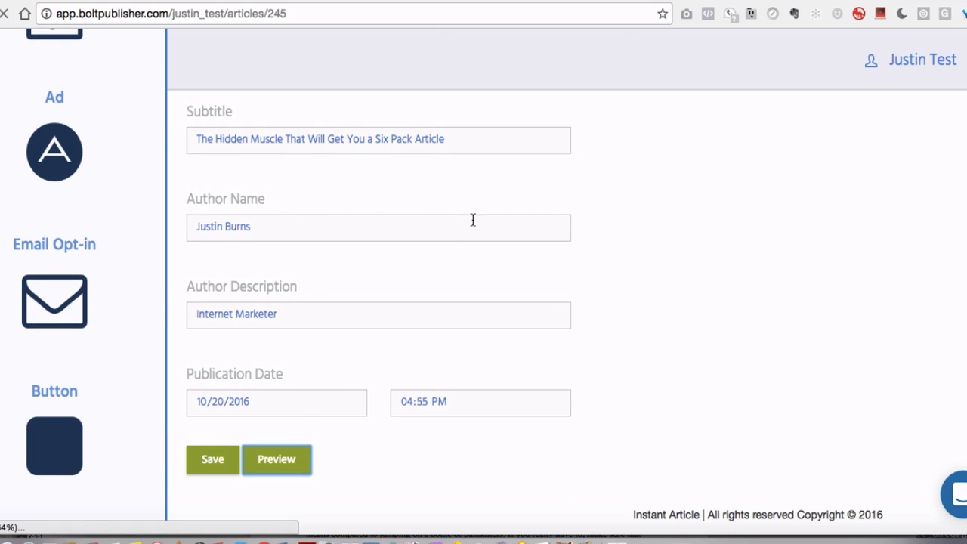